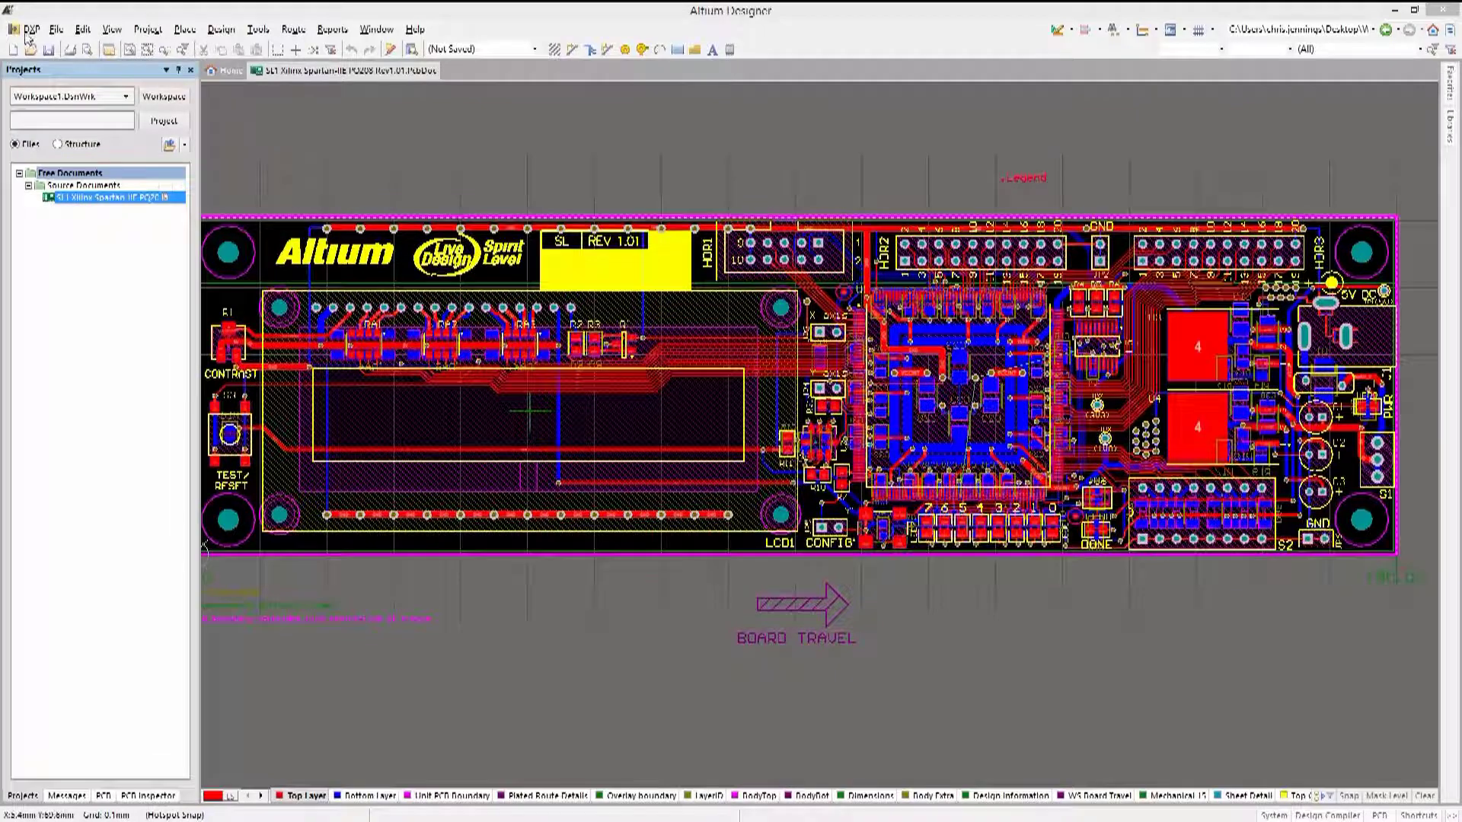
Check the Automatically Remove Loops option in the PCB Editor's Interactive Routing preferences and leave it enabled
{"action": "left_click", "coordinate": [27, 32]}
{"action": "left_click", "coordinate": [43, 93]}
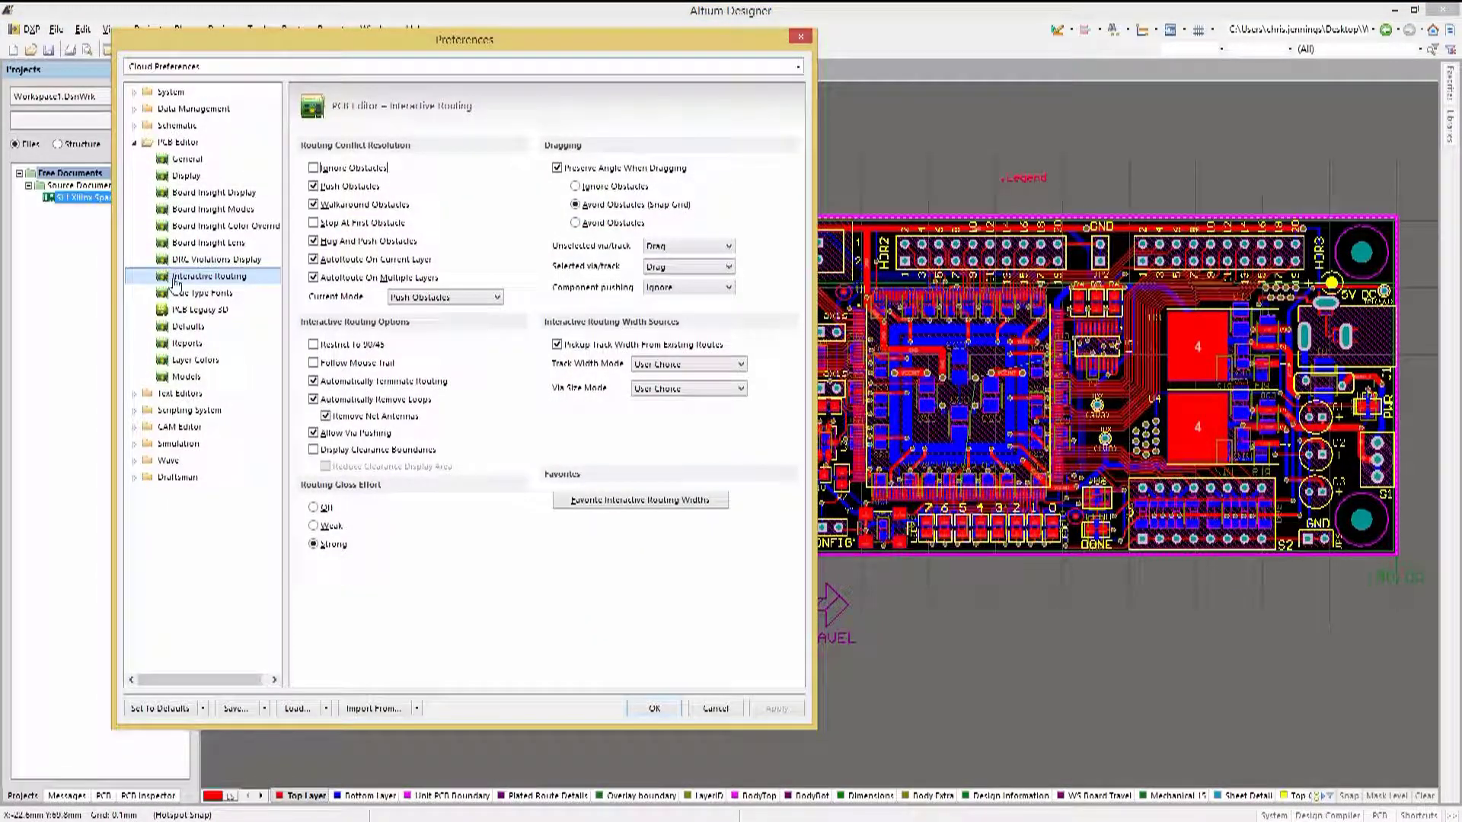
{"action": "left_click", "coordinate": [332, 399]}
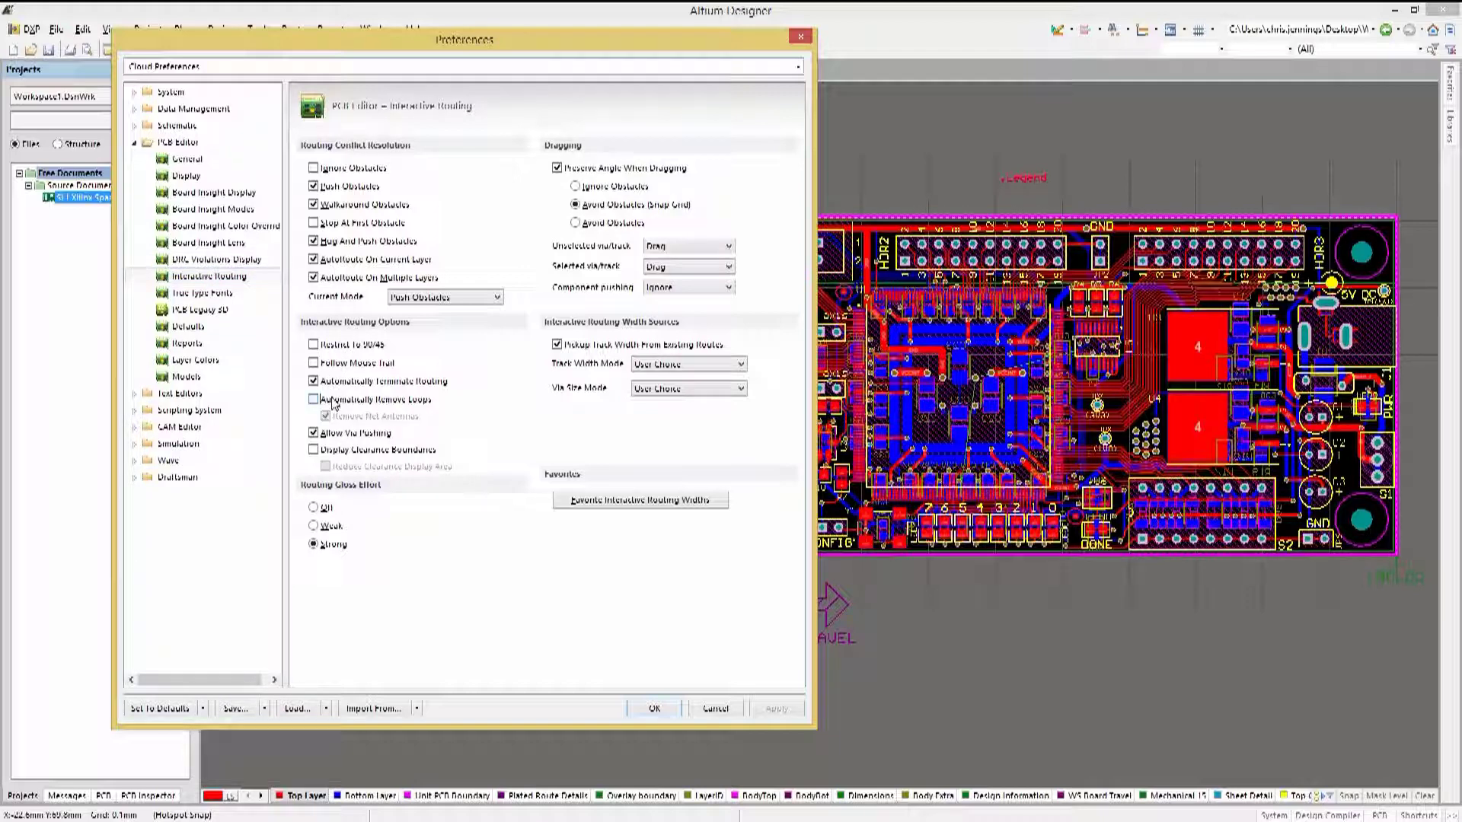
{"action": "left_click", "coordinate": [332, 399]}
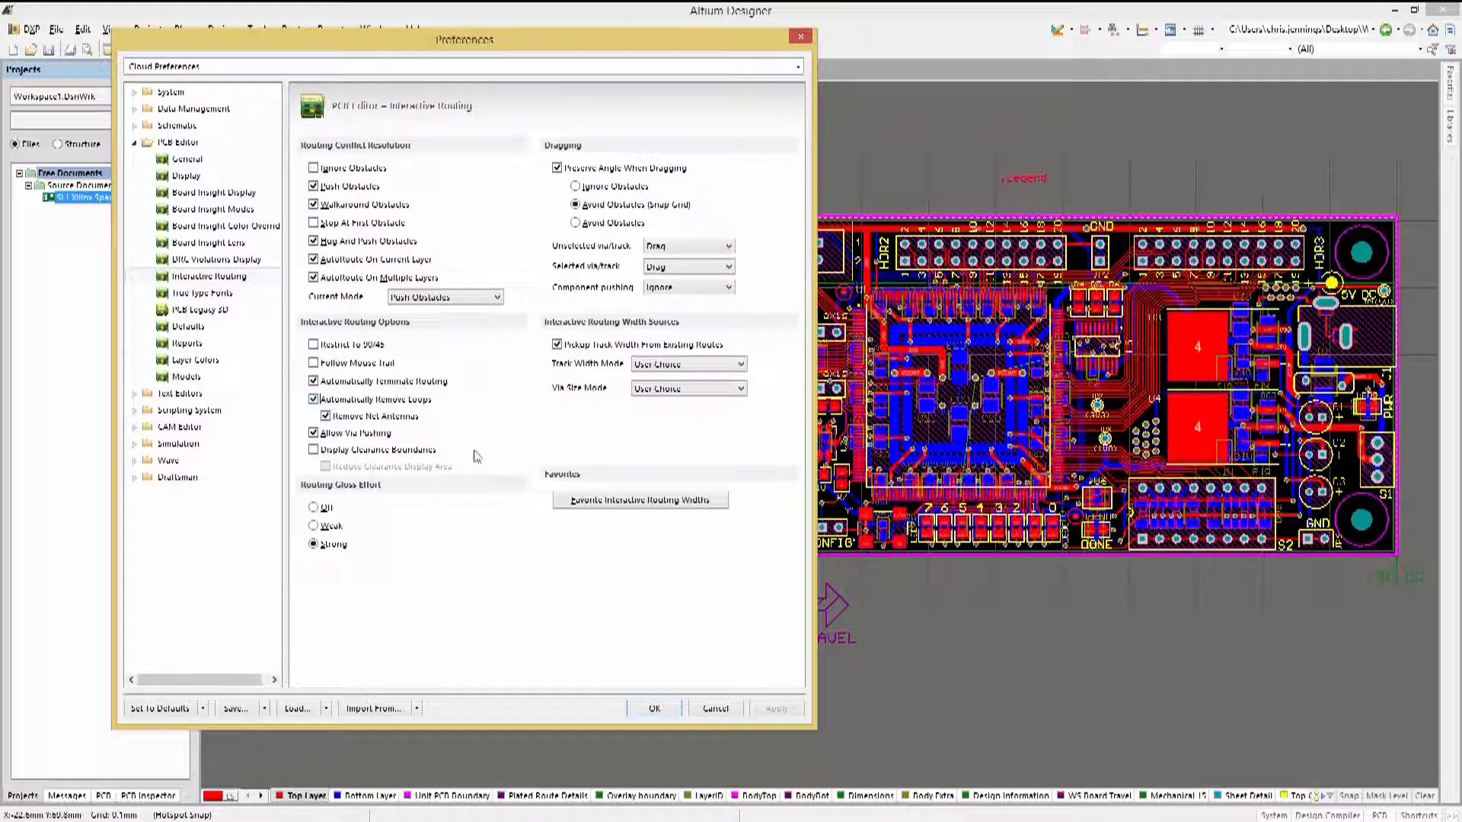
{"action": "left_click", "coordinate": [655, 708]}
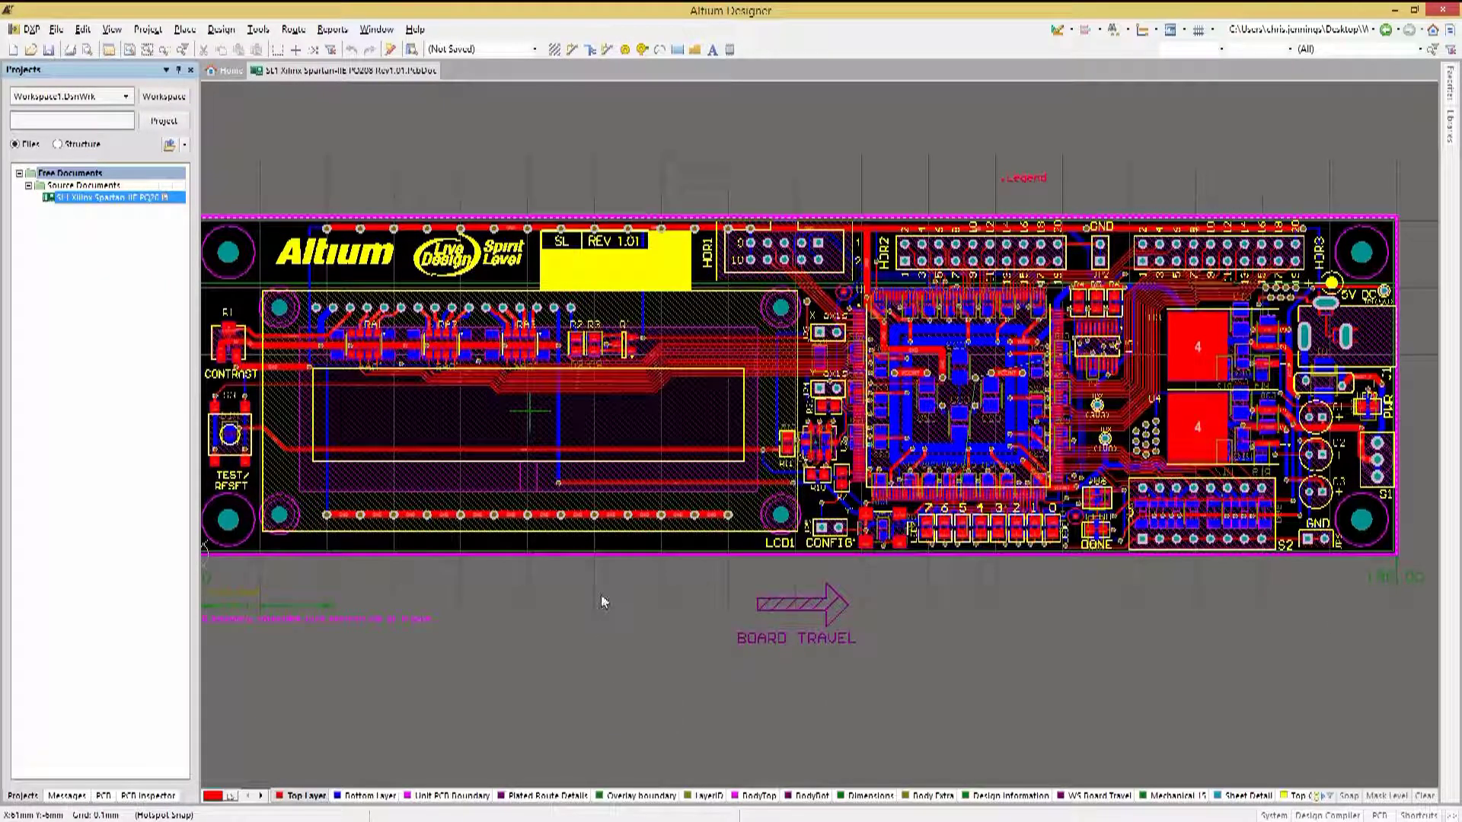
Reroute the corner of the SW7 track beside the GND vias near TP3 on the top layer with interactive routing
{"action": "middle_click_drag", "start_coordinate": [1116, 556], "coordinate": [1110, 385]}
{"action": "left_click", "coordinate": [573, 49]}
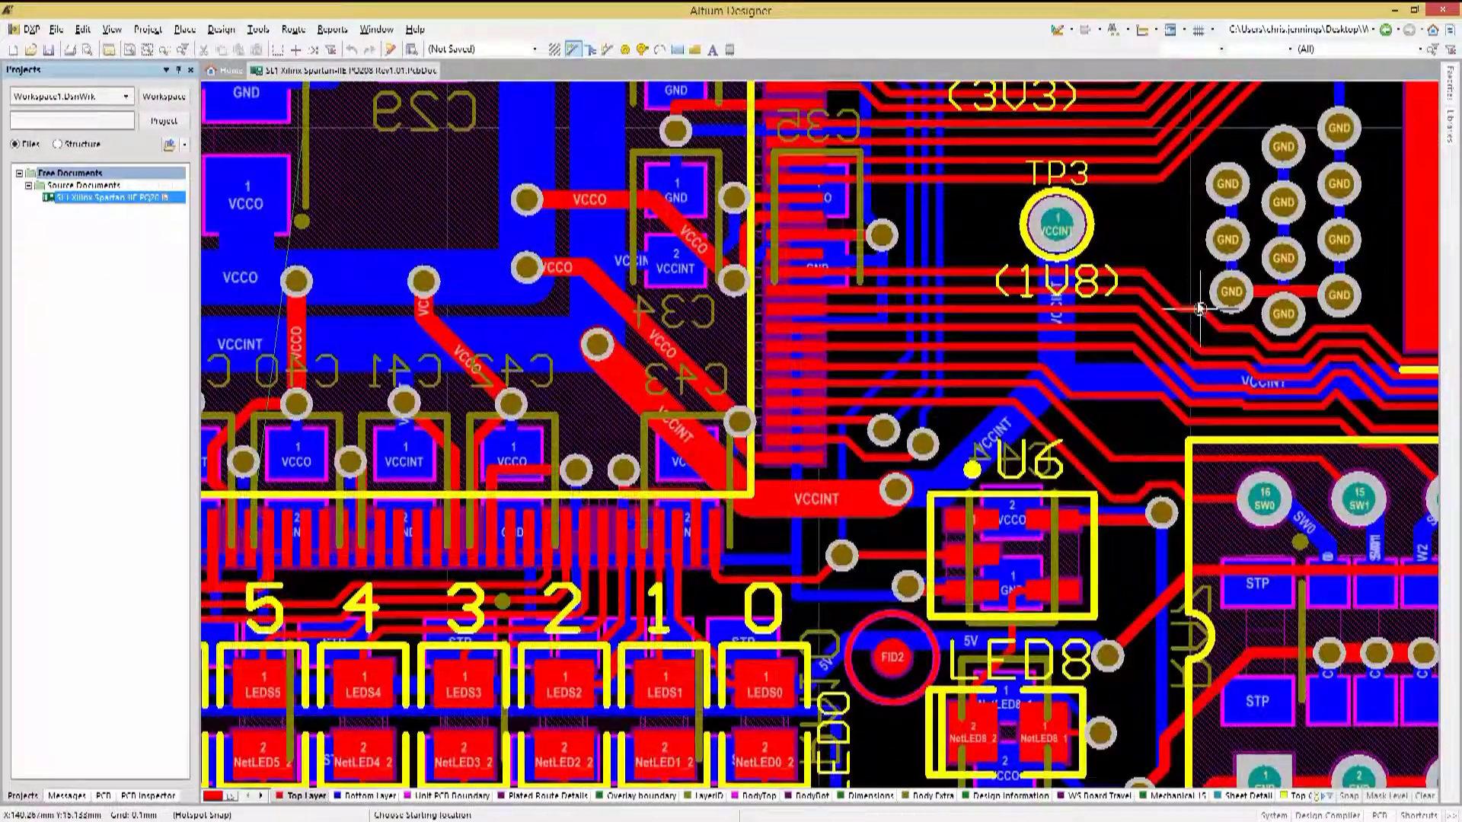
{"action": "left_click", "coordinate": [1173, 276]}
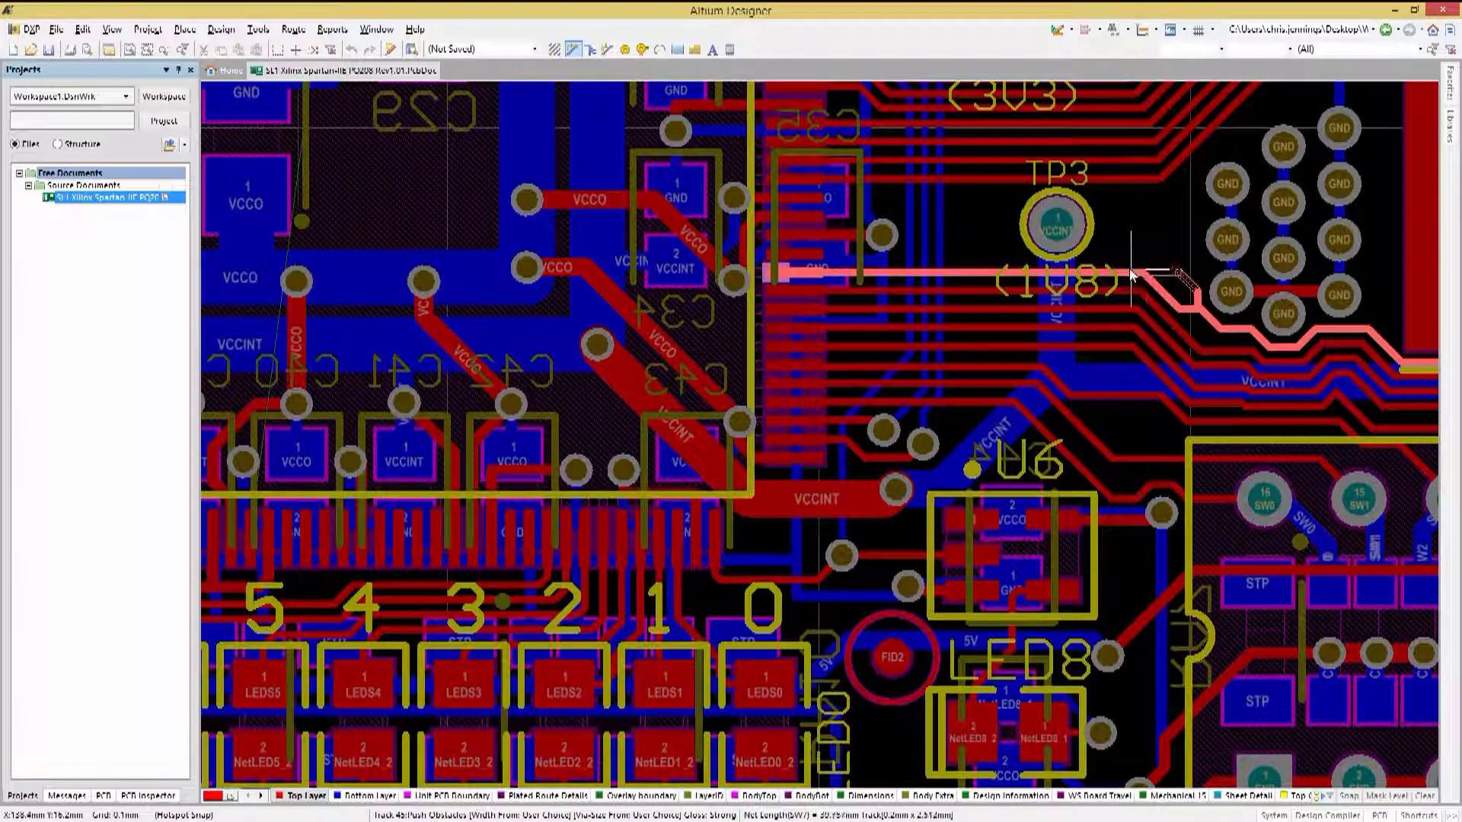
{"action": "key", "text": "Escape"}
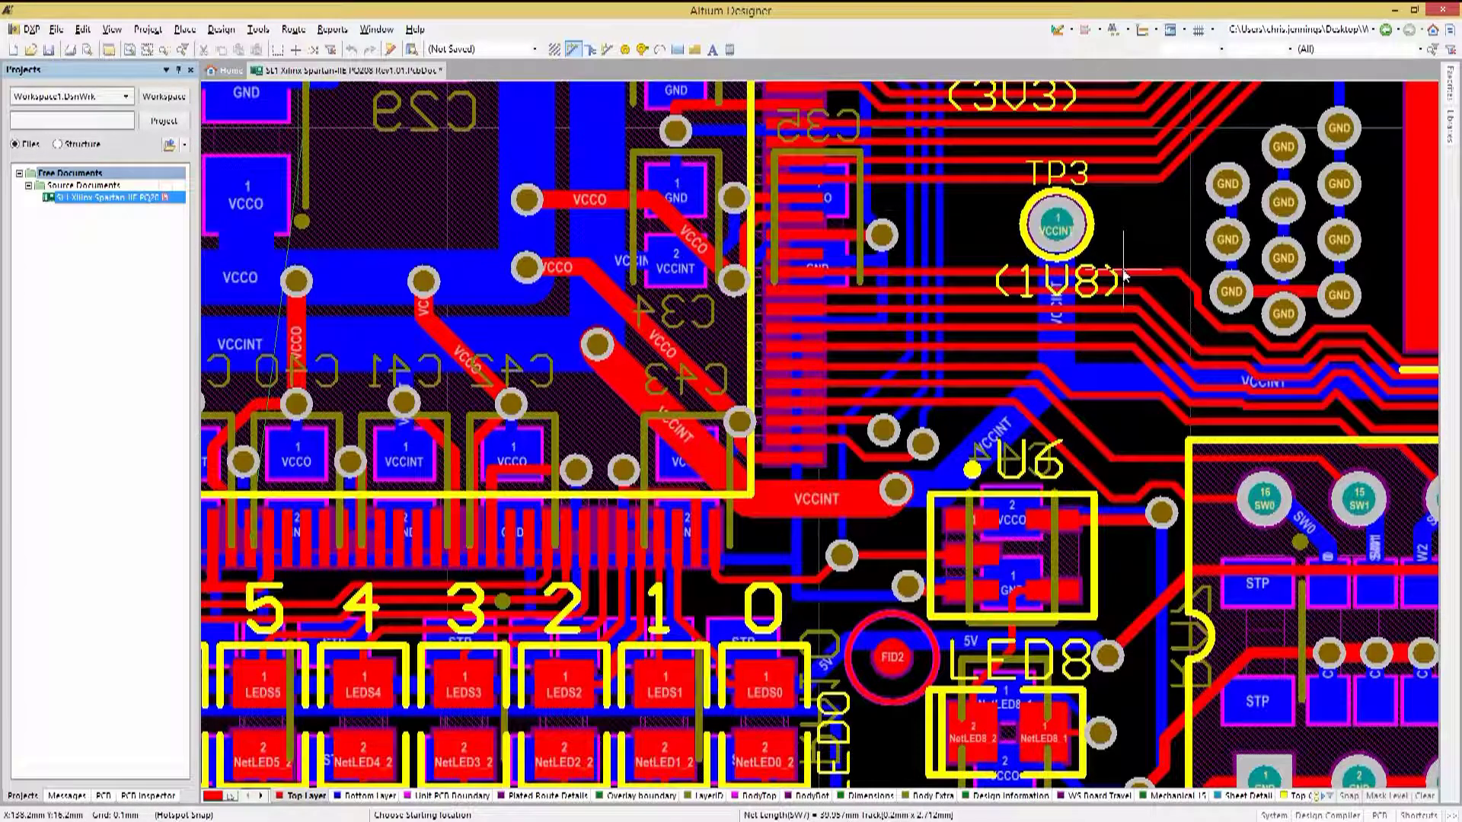
{"action": "key", "text": "Escape"}
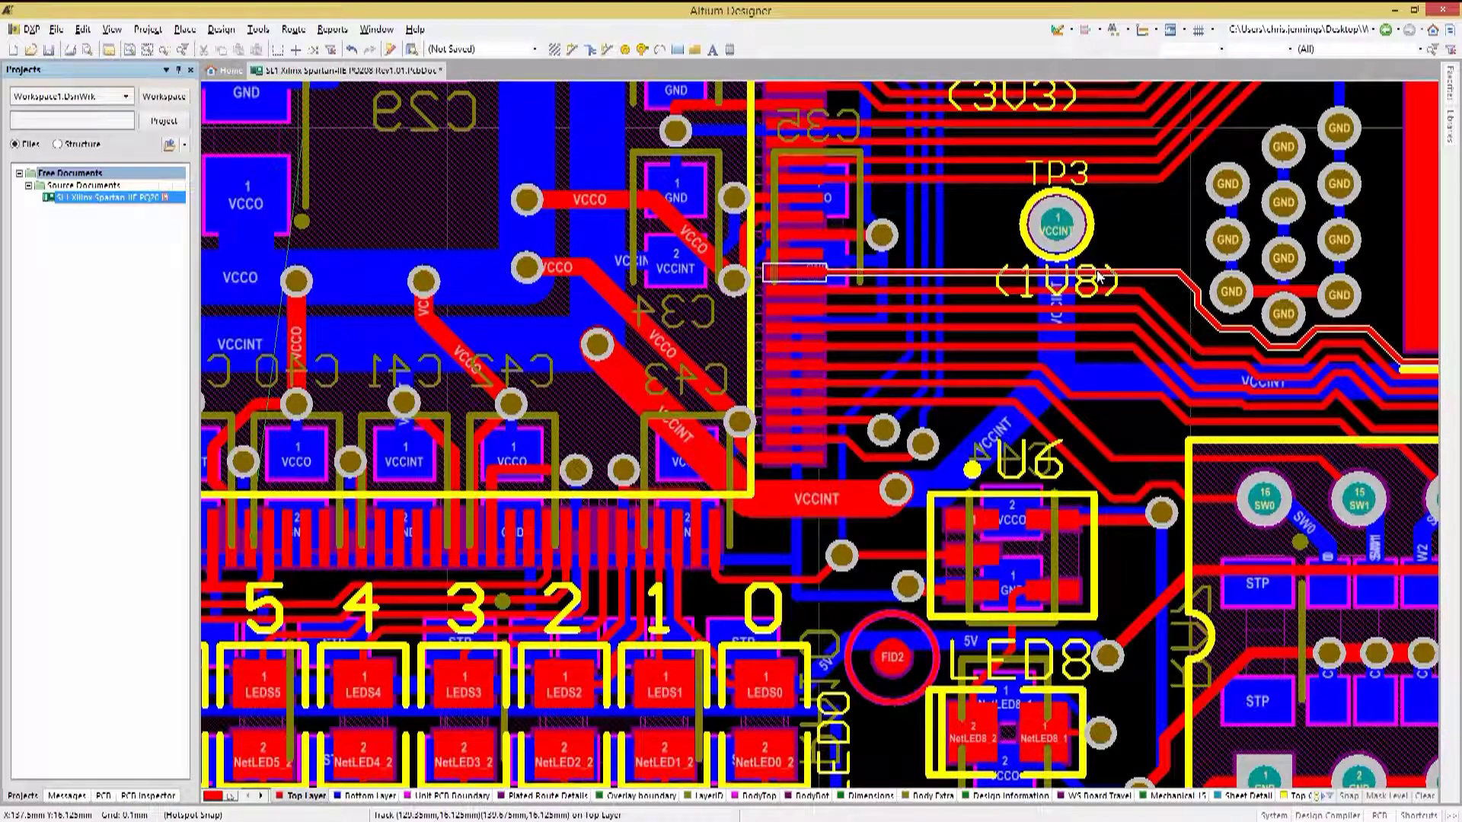
{"action": "key", "text": "ctrl+z"}
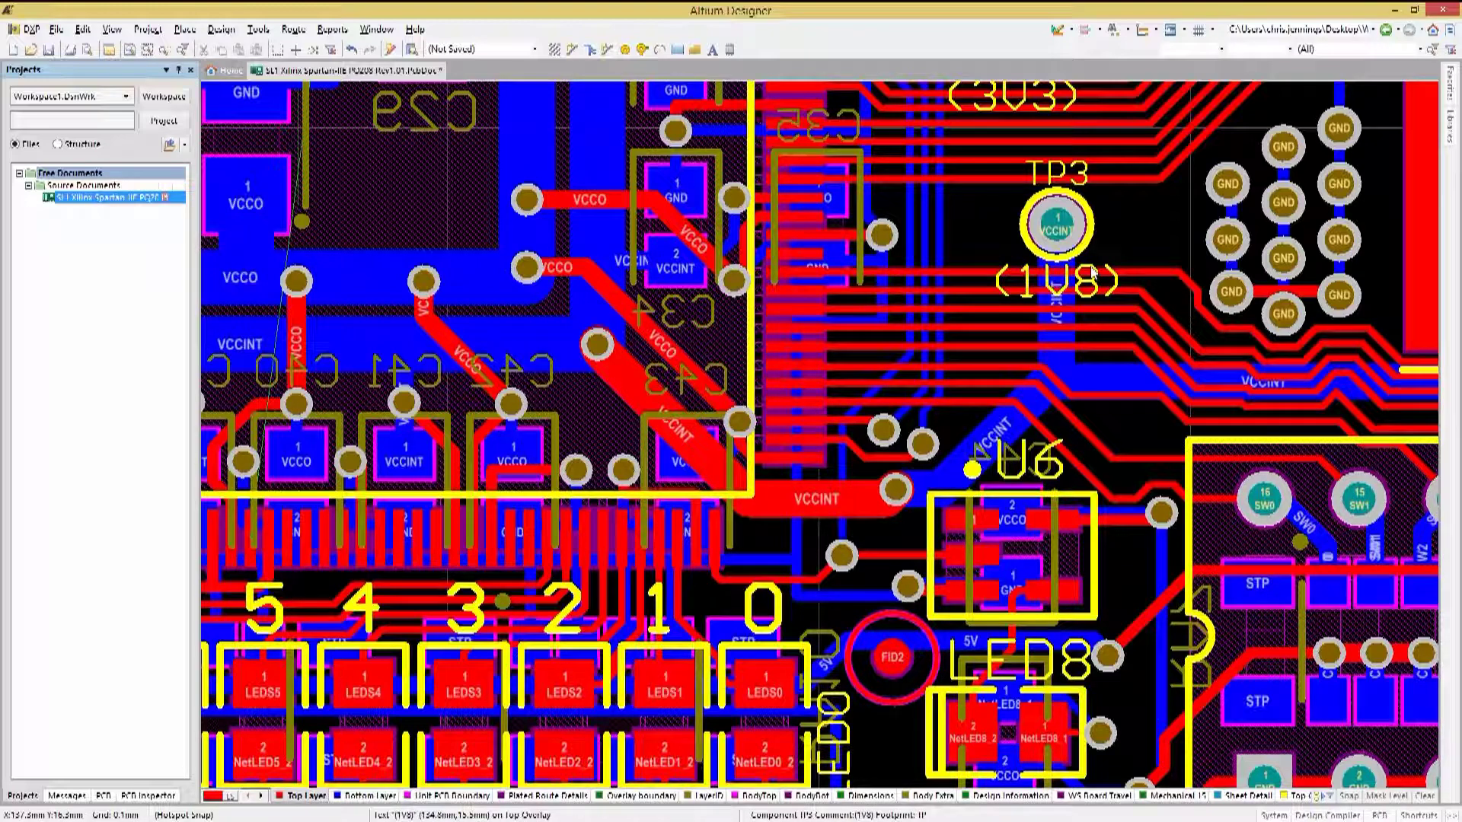
Find the VCCINT net among all nets, with selection of the chosen net enabled, and disable its Remove Loops property
{"action": "left_click", "coordinate": [103, 795]}
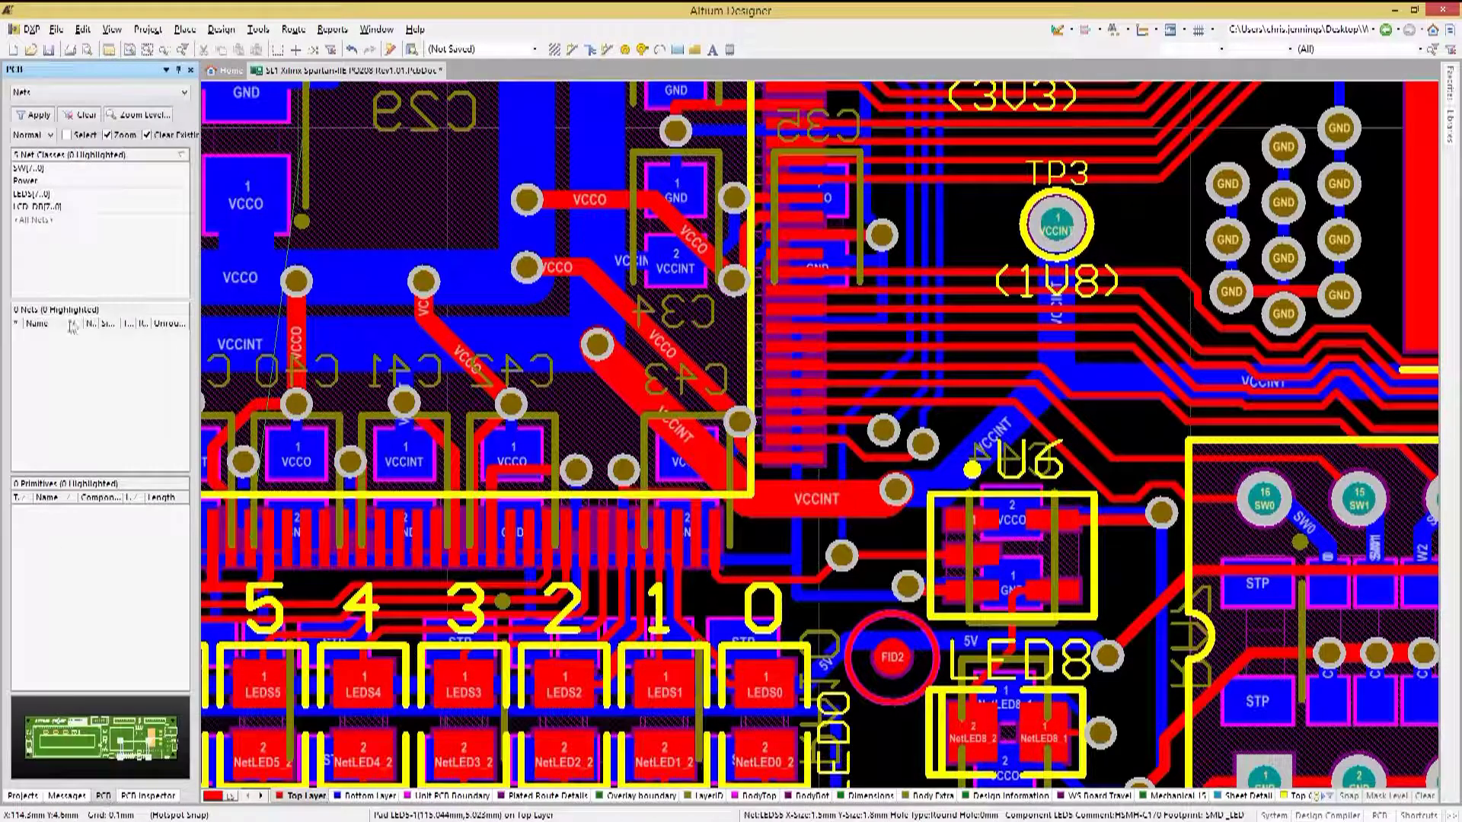
{"action": "left_click", "coordinate": [34, 220]}
{"action": "left_click", "coordinate": [66, 135]}
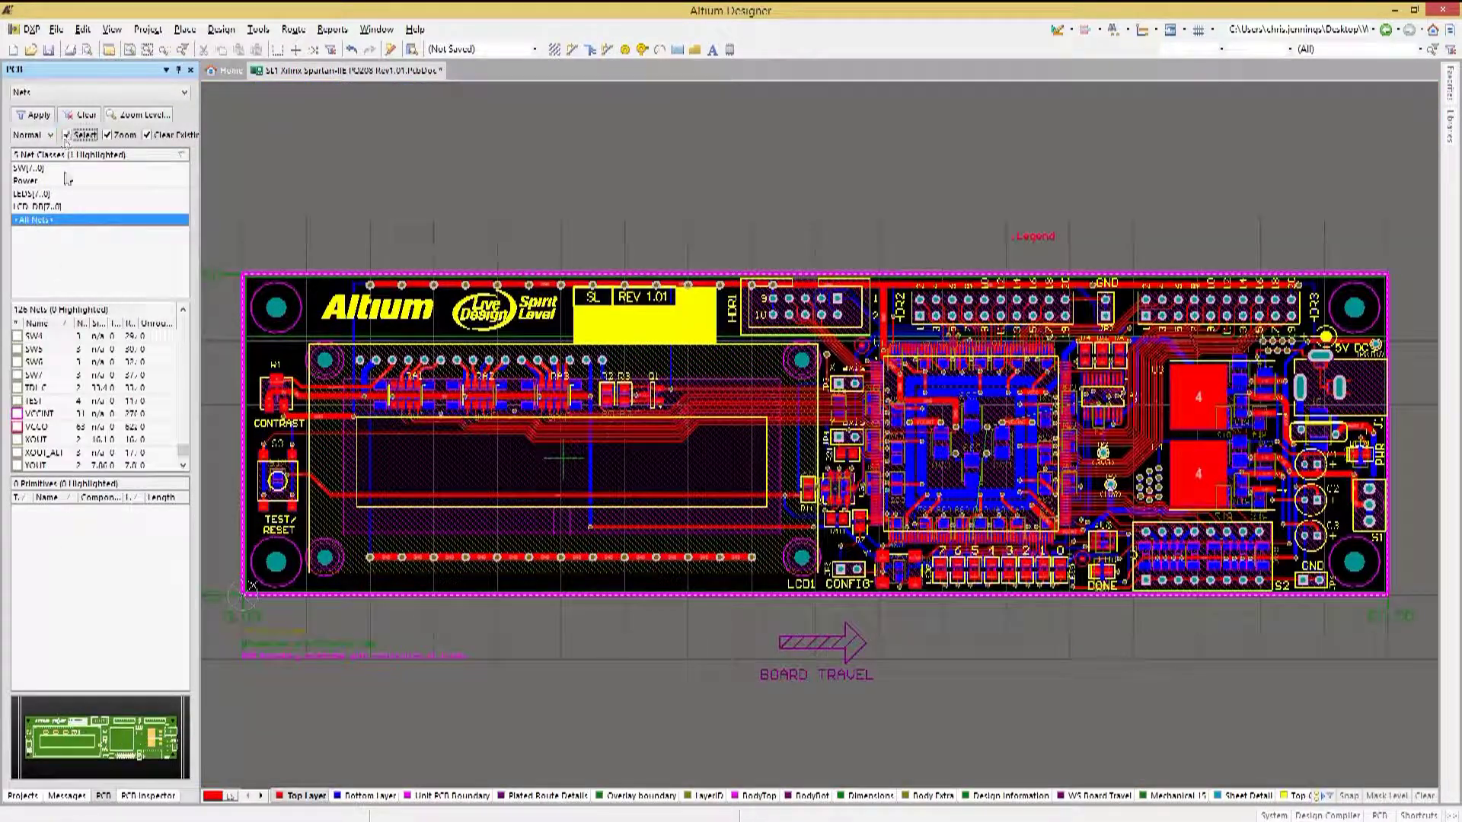
{"action": "double_click", "coordinate": [40, 414]}
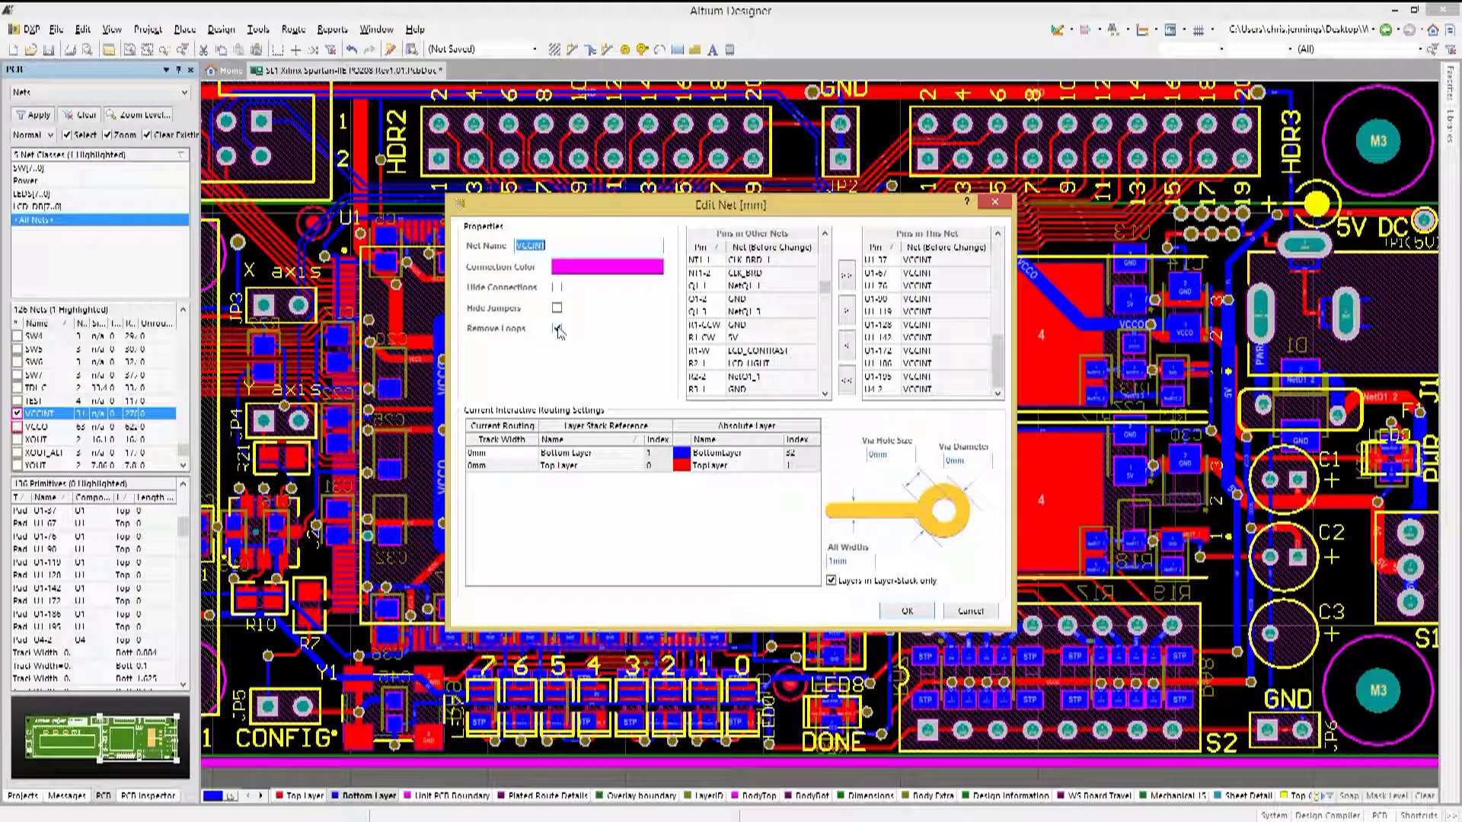
{"action": "left_click", "coordinate": [557, 330]}
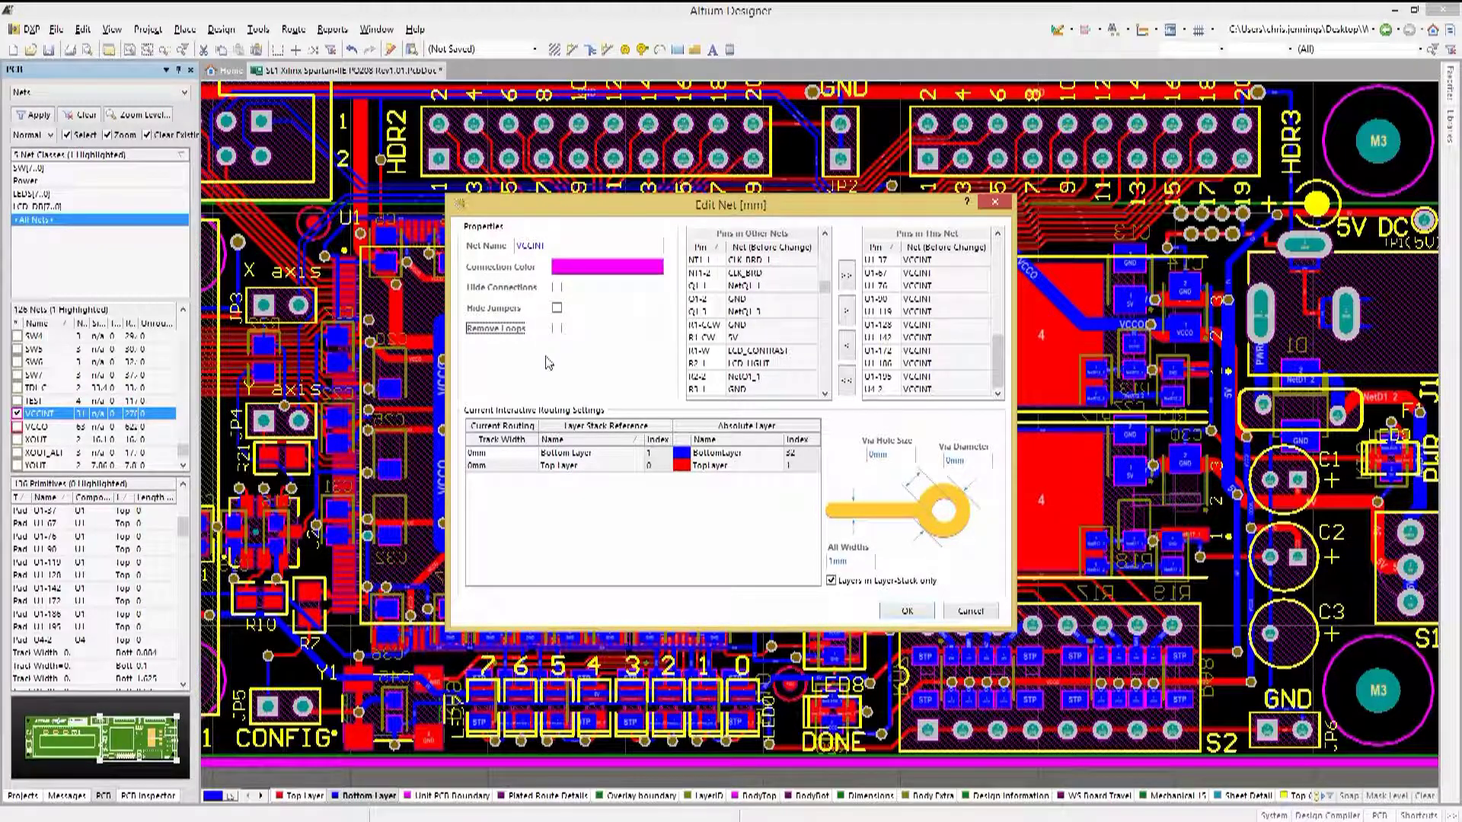
{"action": "left_click", "coordinate": [906, 613]}
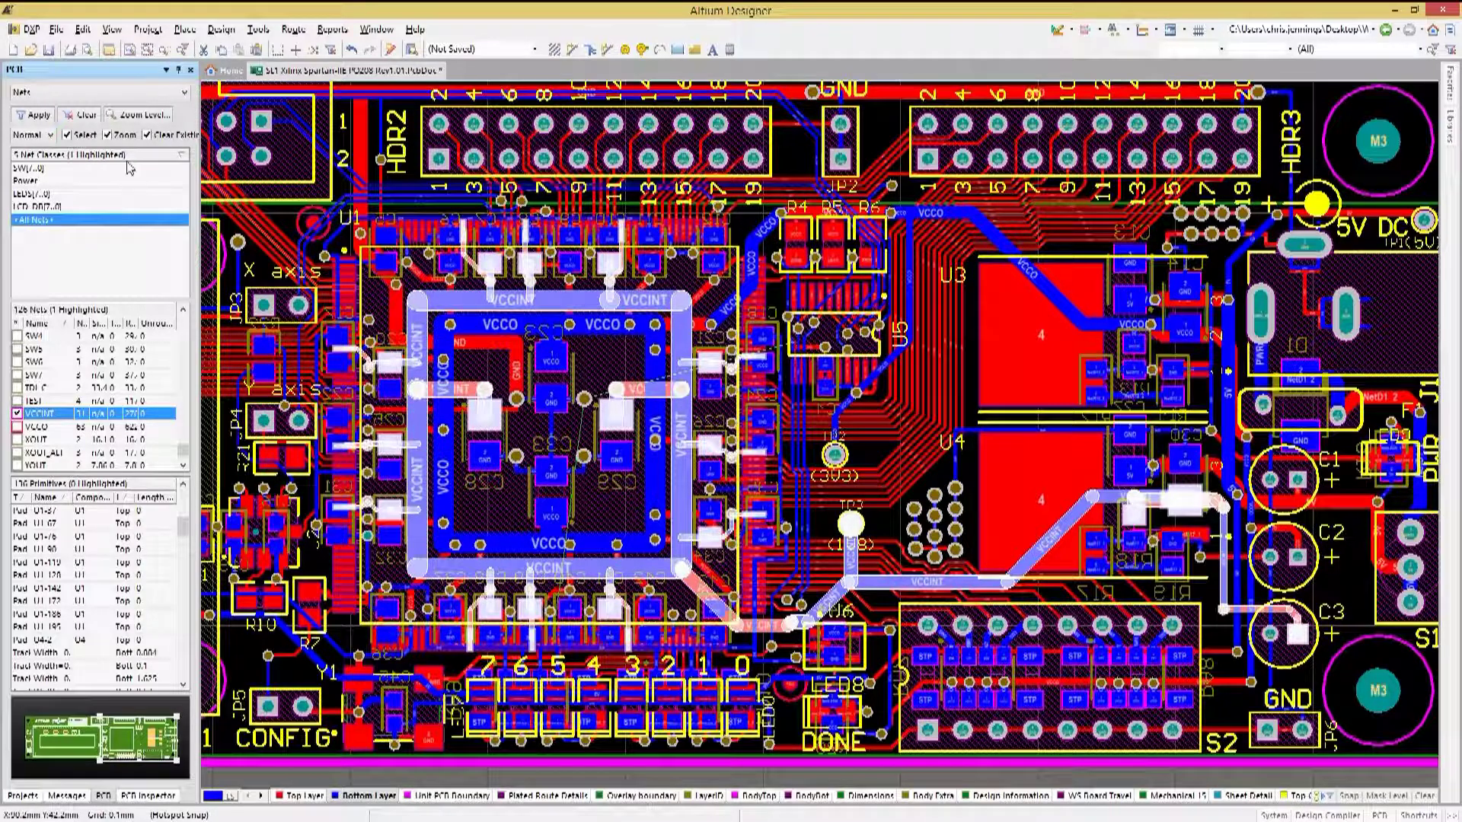
Turn off net selection and route a second VCCINT path on the bottom layer across U4 back to the existing VCCINT track
{"action": "left_click", "coordinate": [67, 136]}
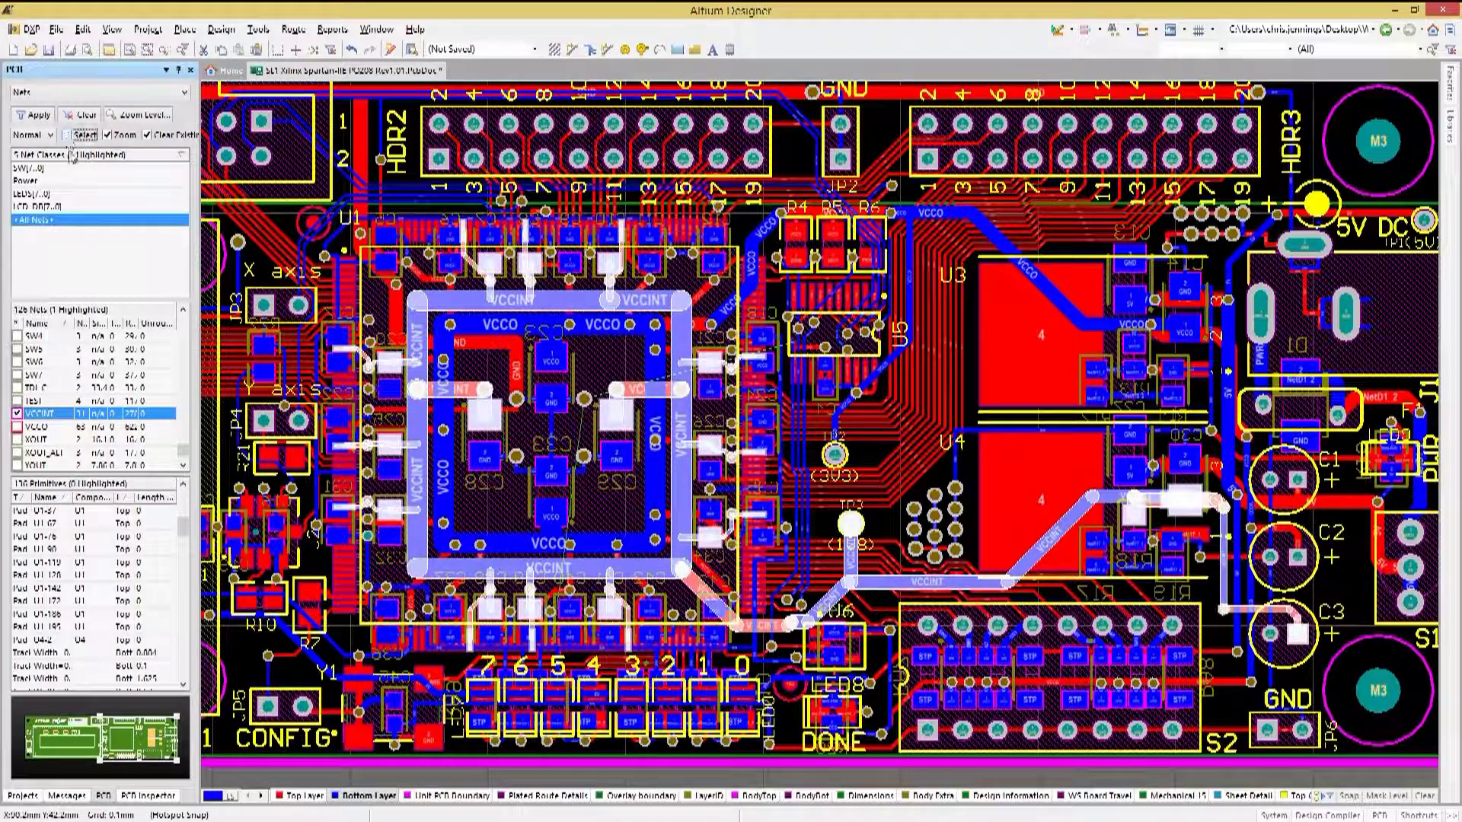
{"action": "left_click", "coordinate": [31, 412]}
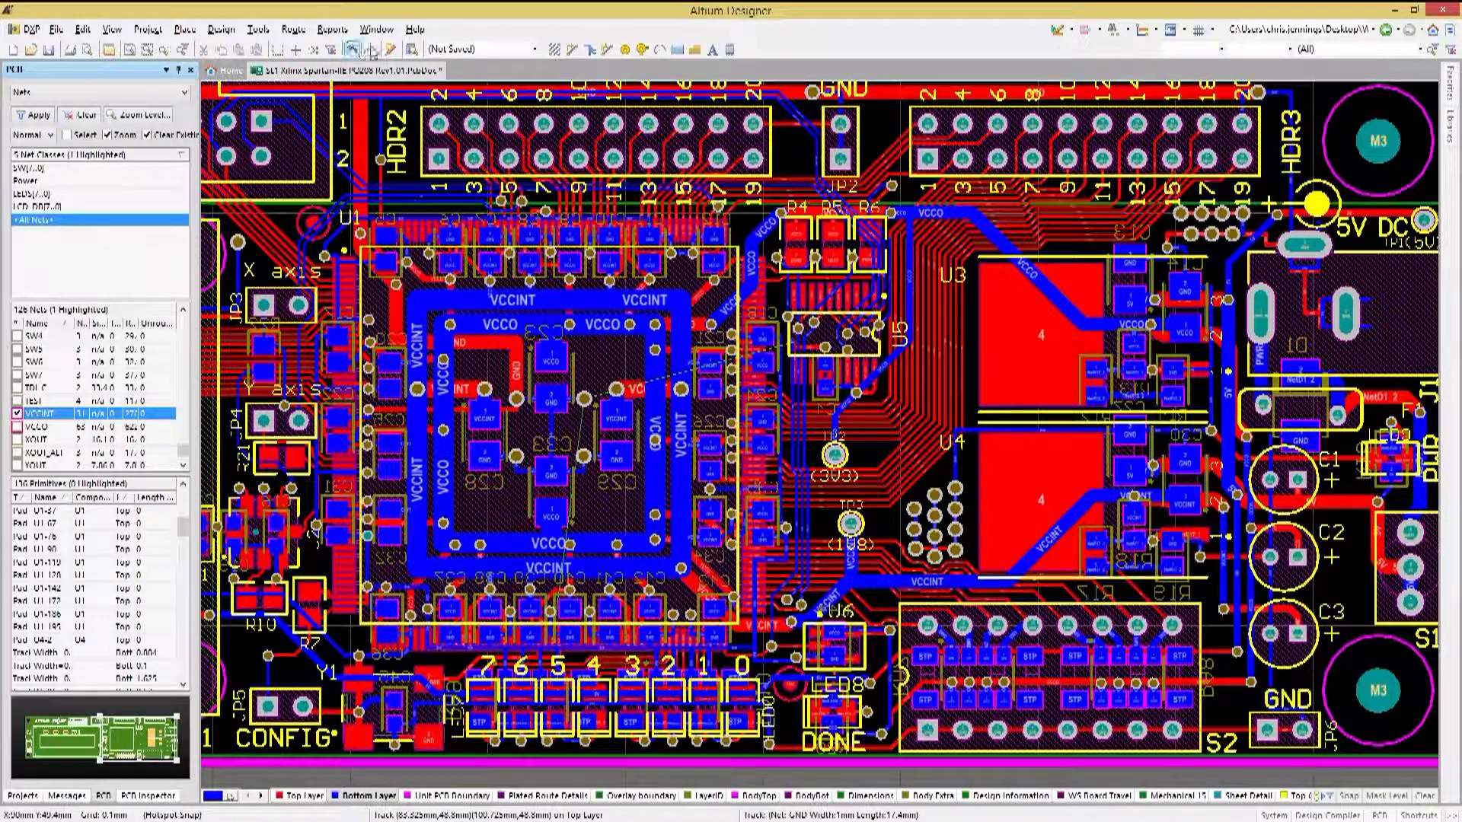
{"action": "left_click", "coordinate": [572, 49]}
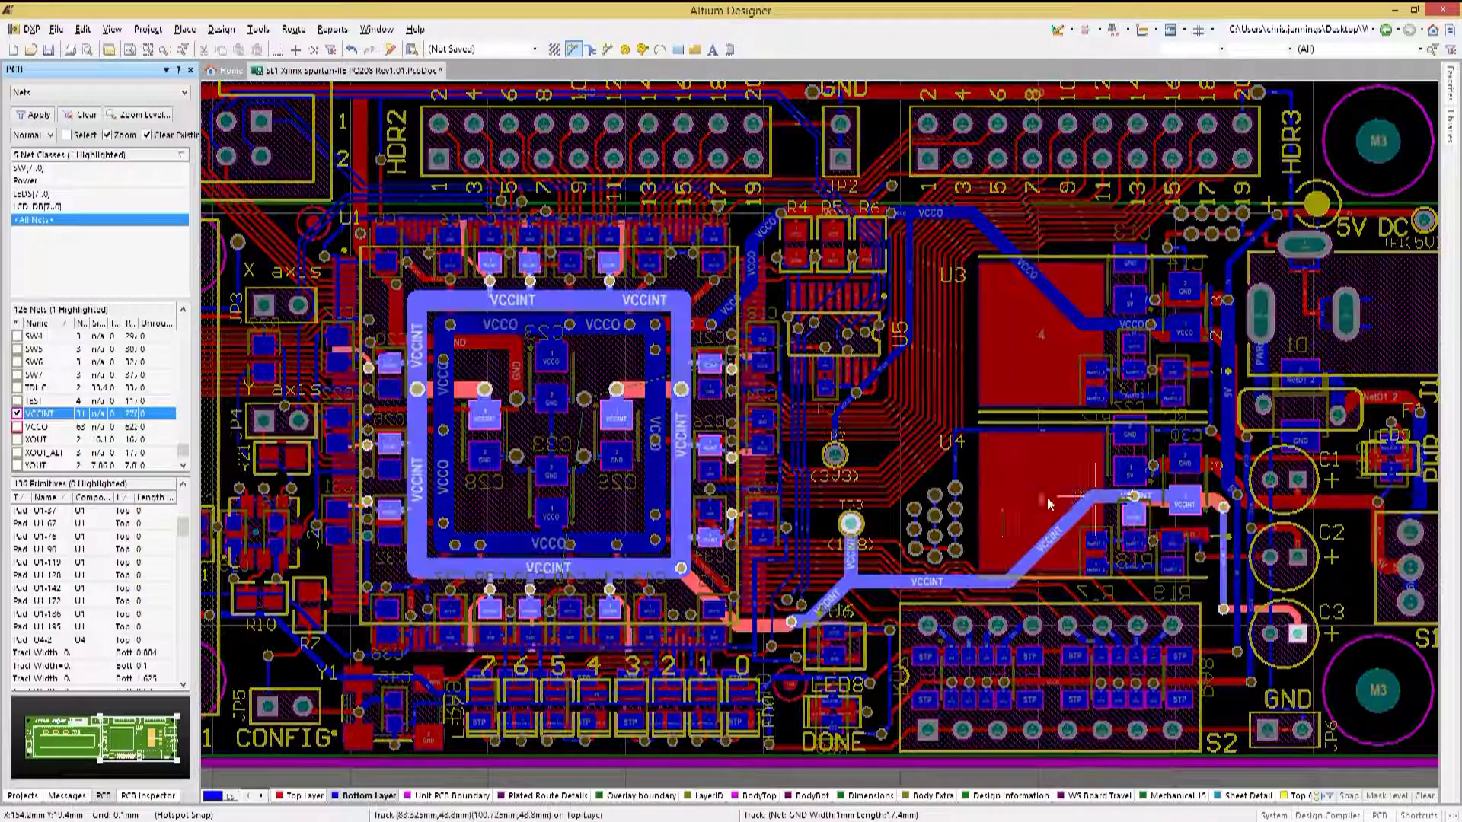
{"action": "left_click", "coordinate": [1073, 496]}
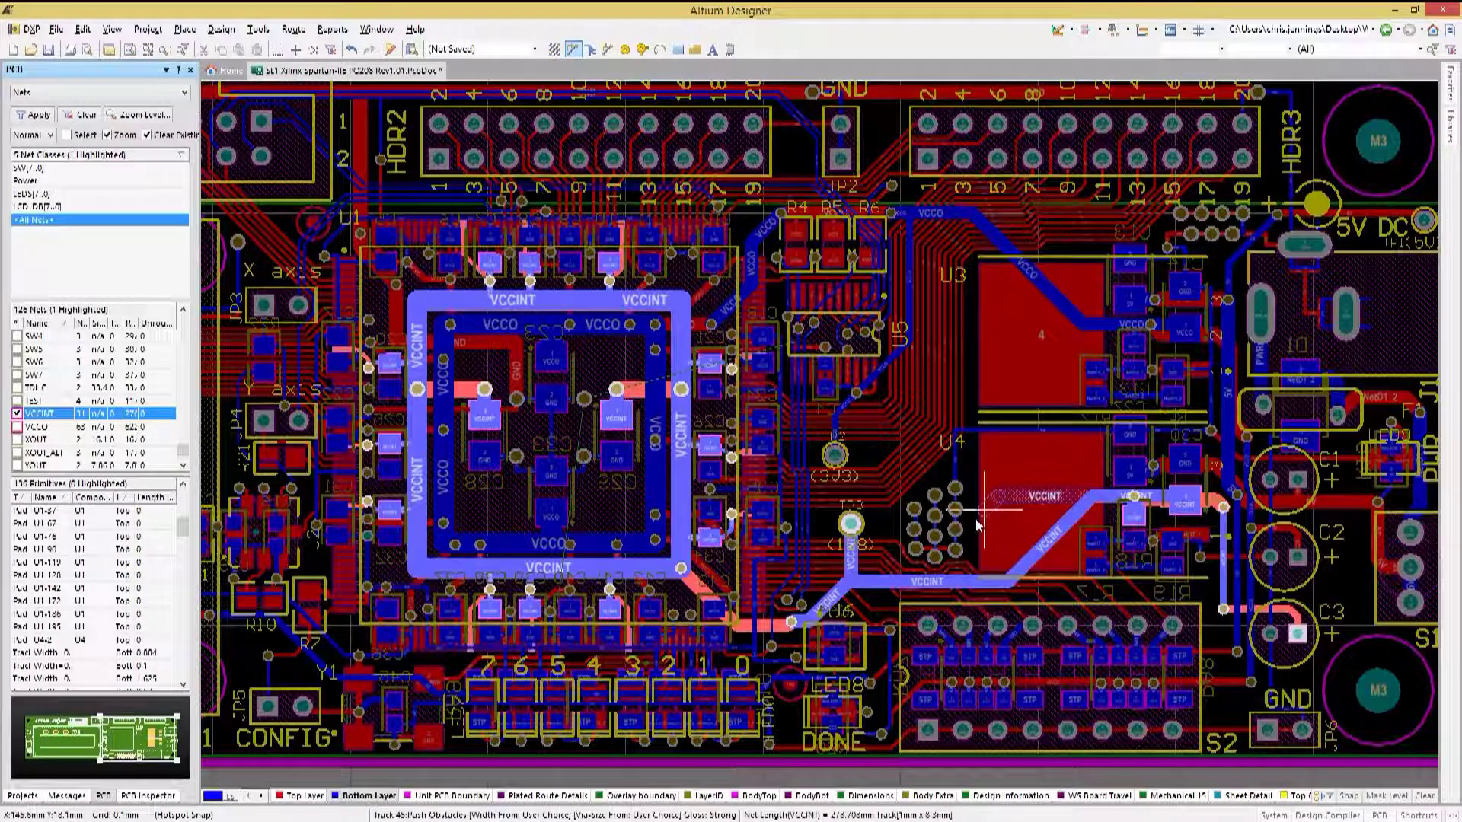
{"action": "left_click", "coordinate": [963, 583]}
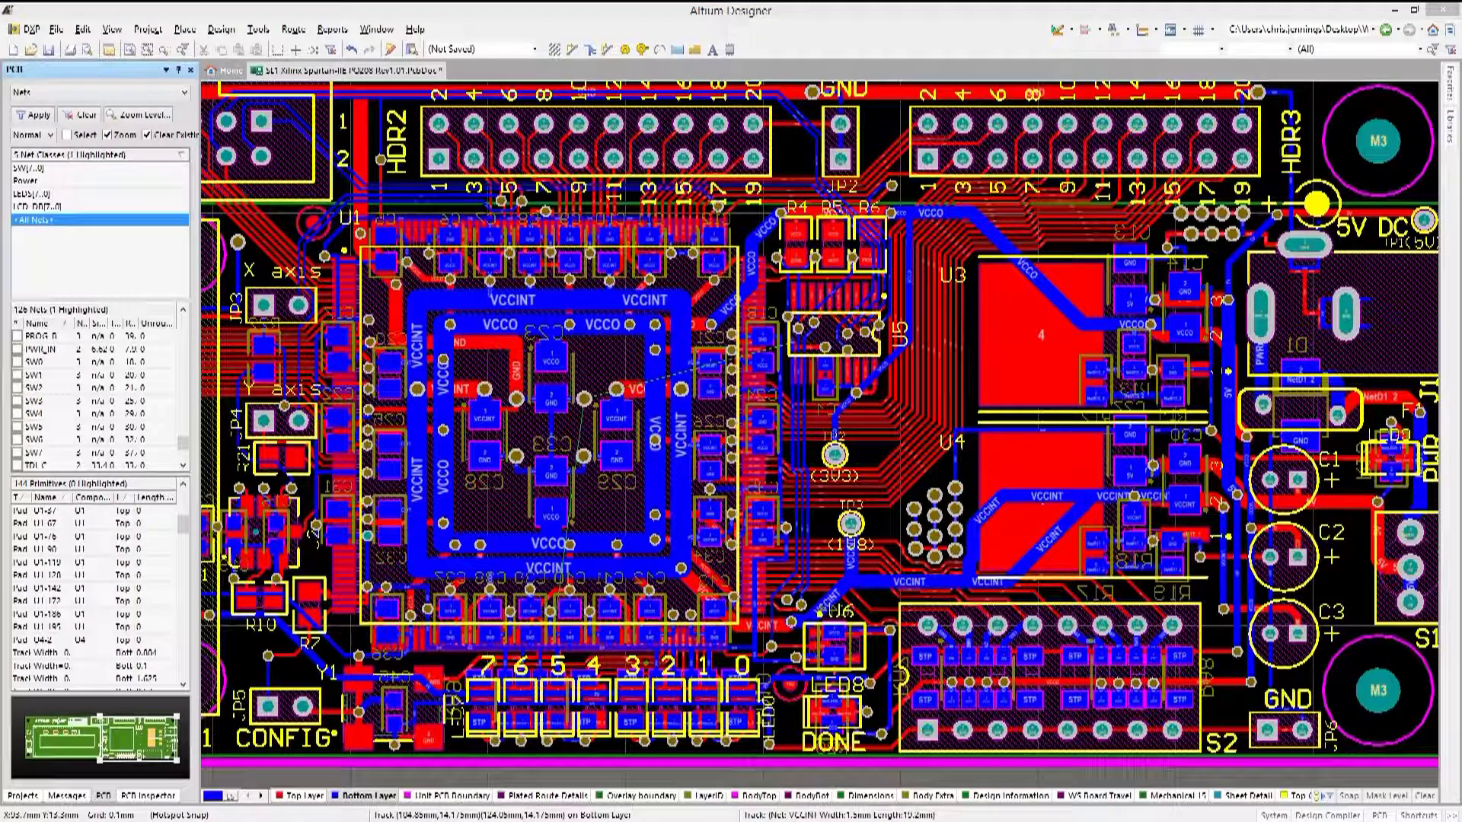
Route a 0.5 mm VCCO track on the bottom layer from beside U5 to the diagonal track over U3, with Automatically Remove Loops disabled
{"action": "key", "text": "ctrl+w"}
{"action": "left_click", "coordinate": [930, 333]}
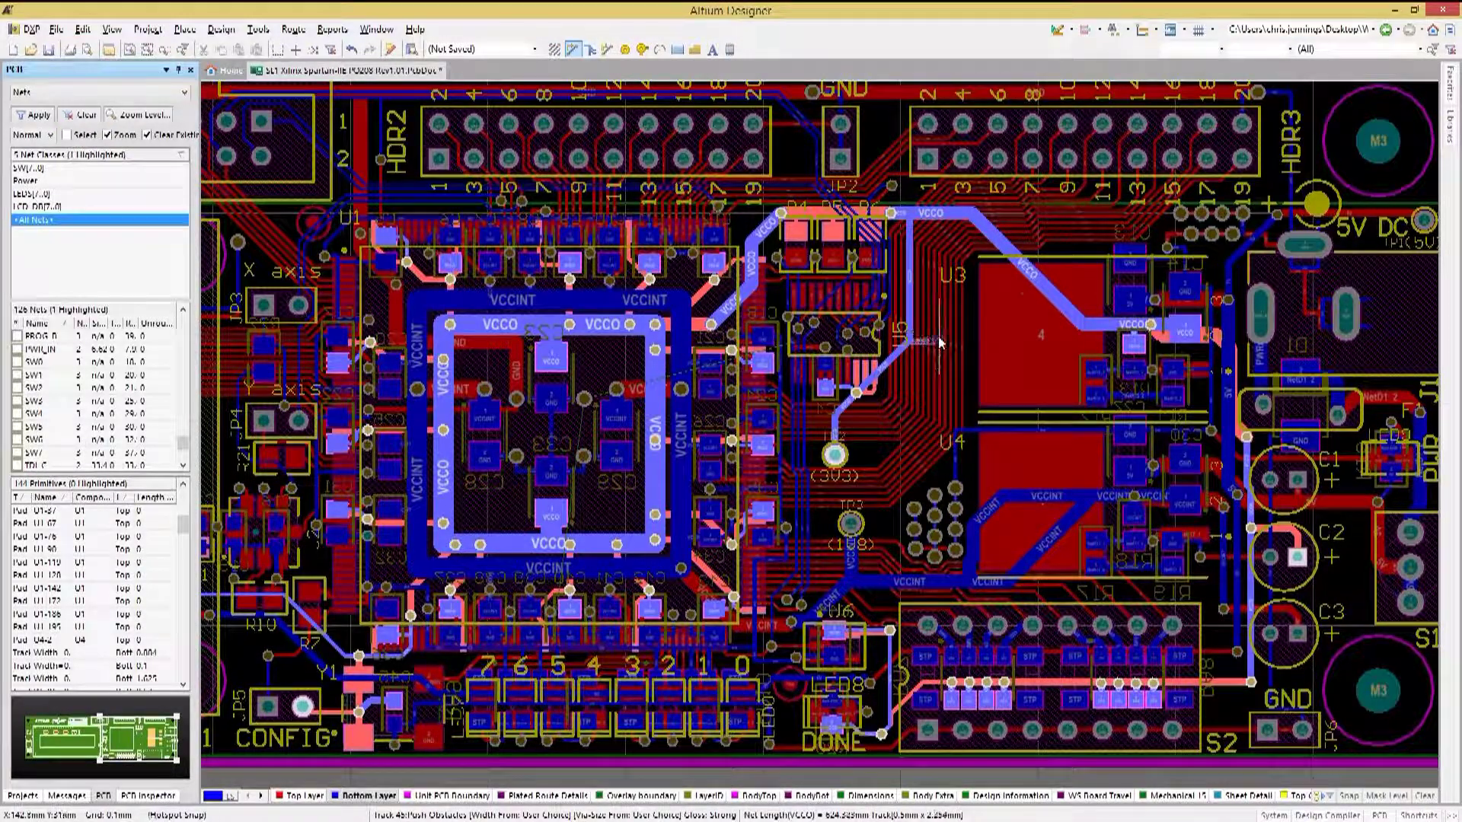
{"action": "key", "text": "Tab"}
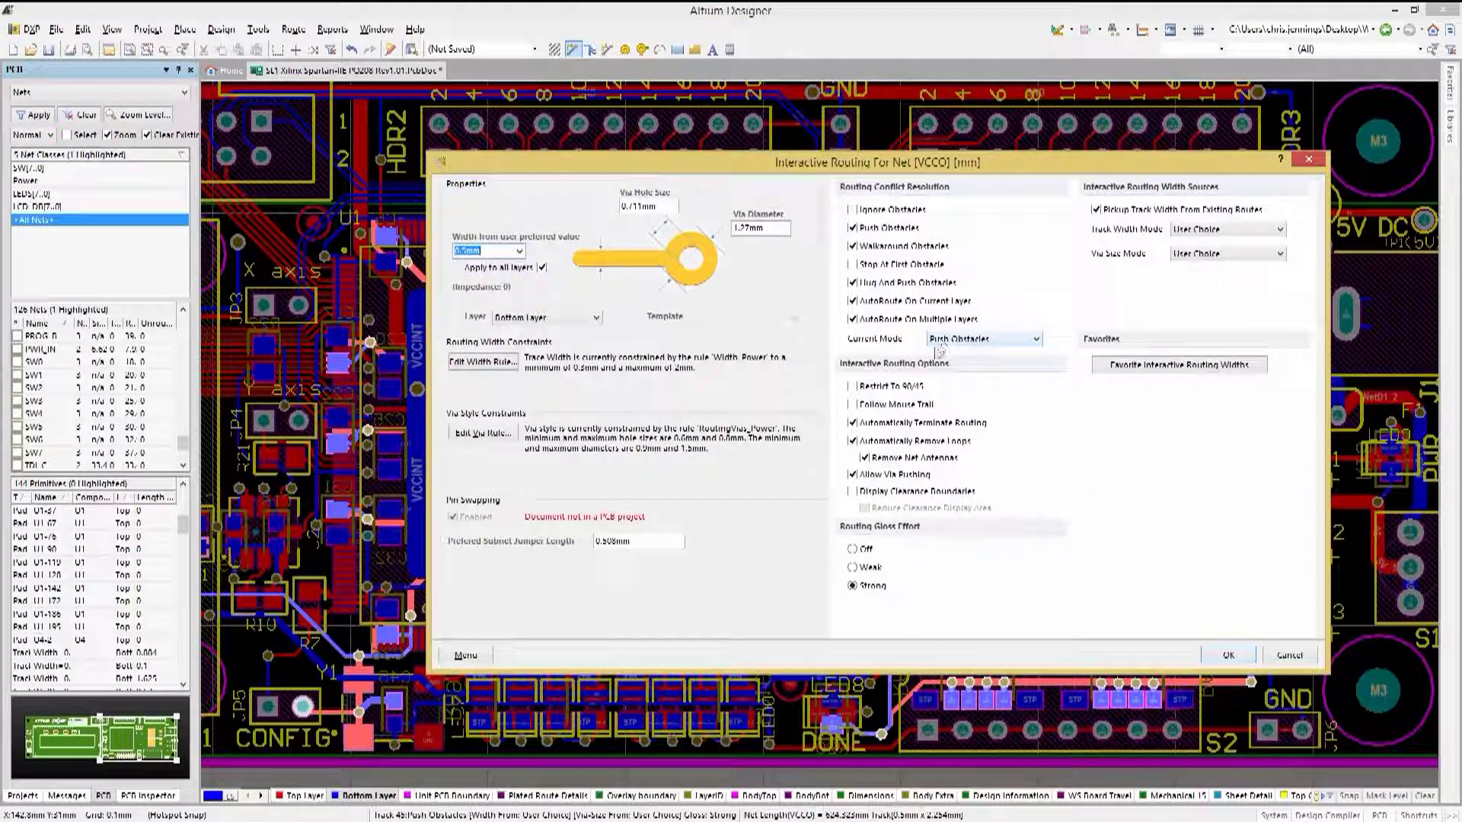
{"action": "left_click", "coordinate": [854, 442]}
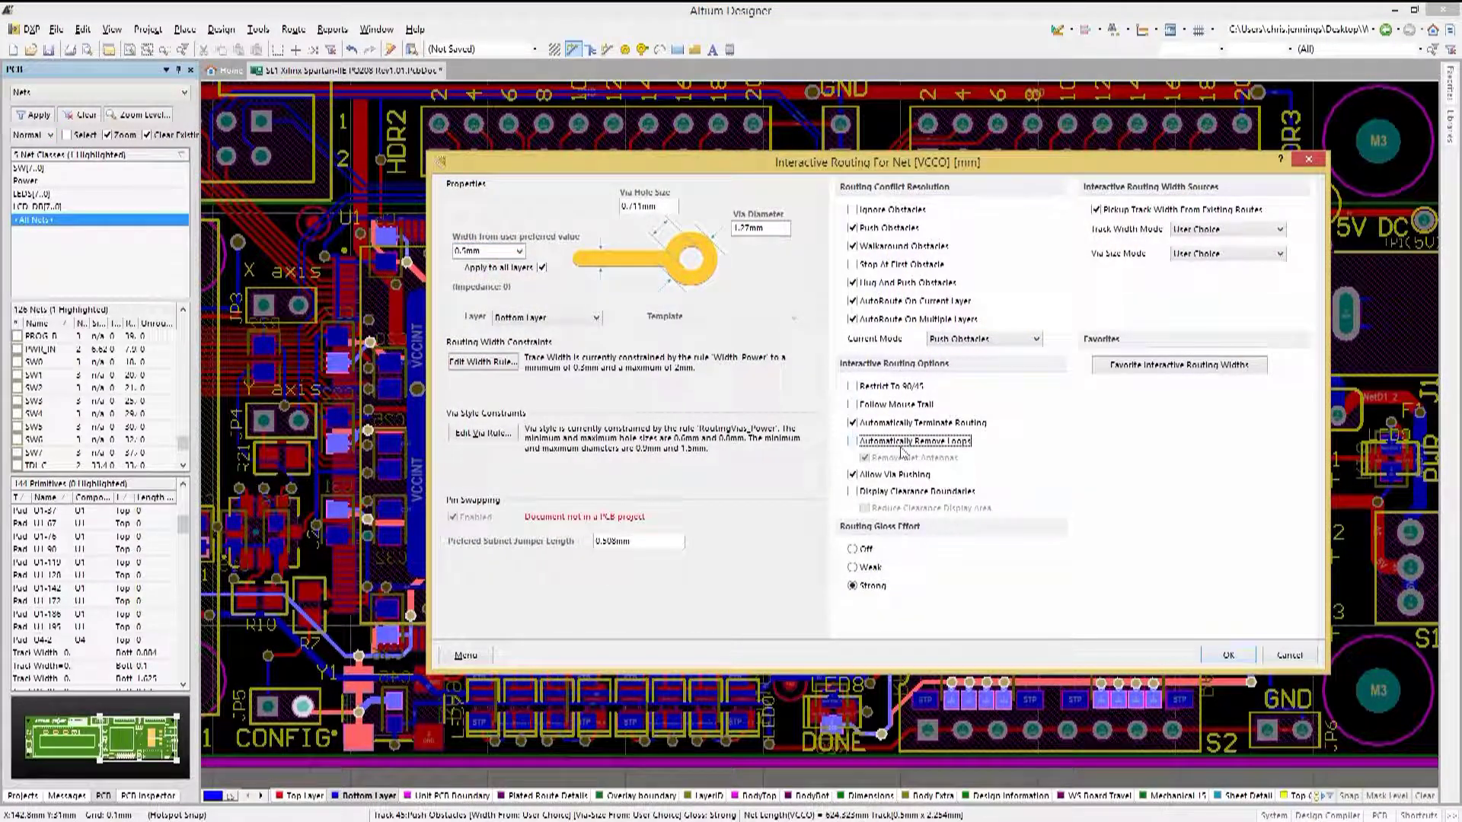
{"action": "left_click", "coordinate": [1231, 653]}
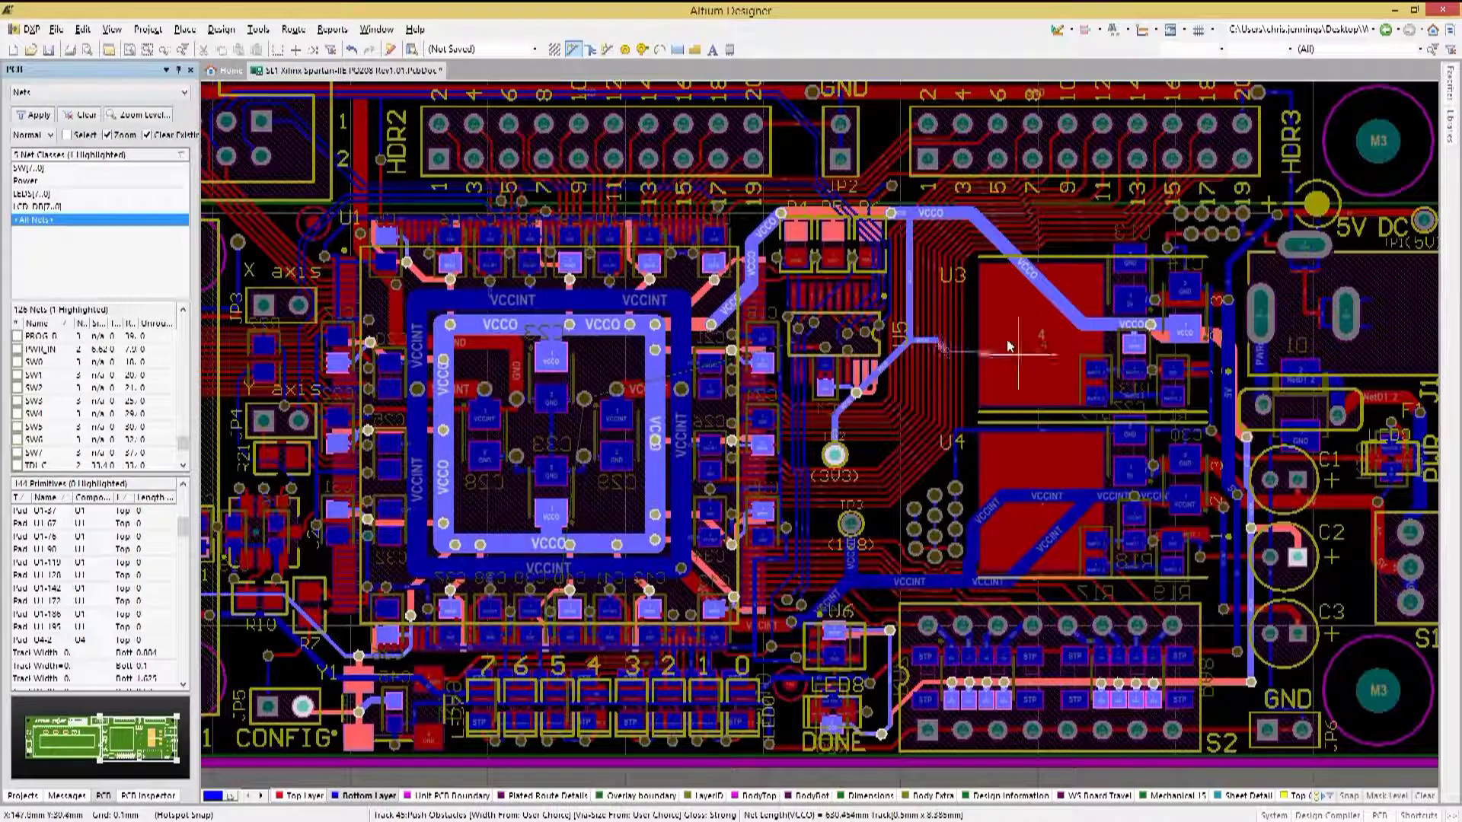
{"action": "left_click", "coordinate": [978, 327]}
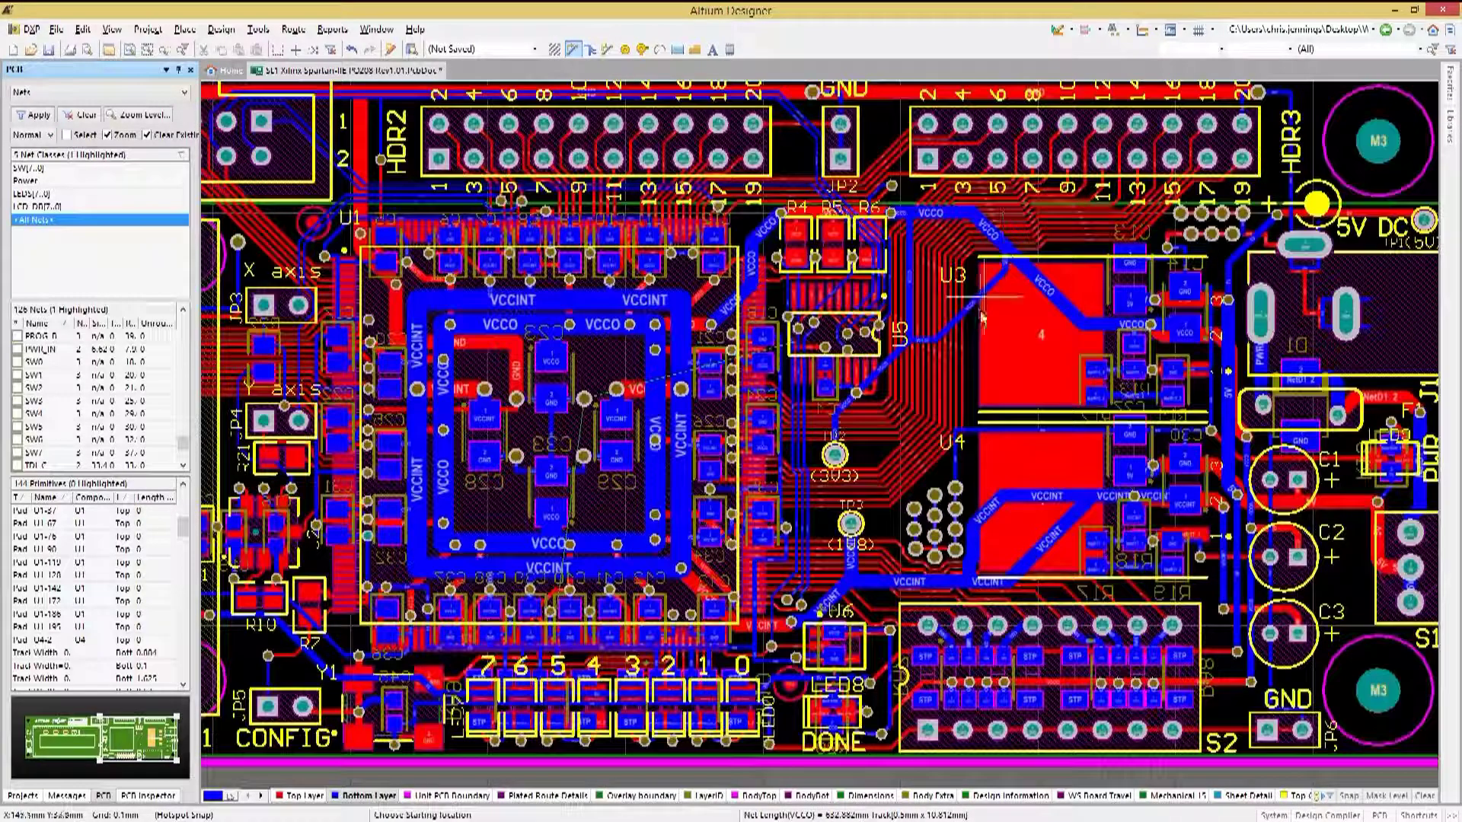
Re-enable Automatically Remove Loops from within a new VCCO route started over U3, and abandon that route
{"action": "left_click", "coordinate": [1050, 298]}
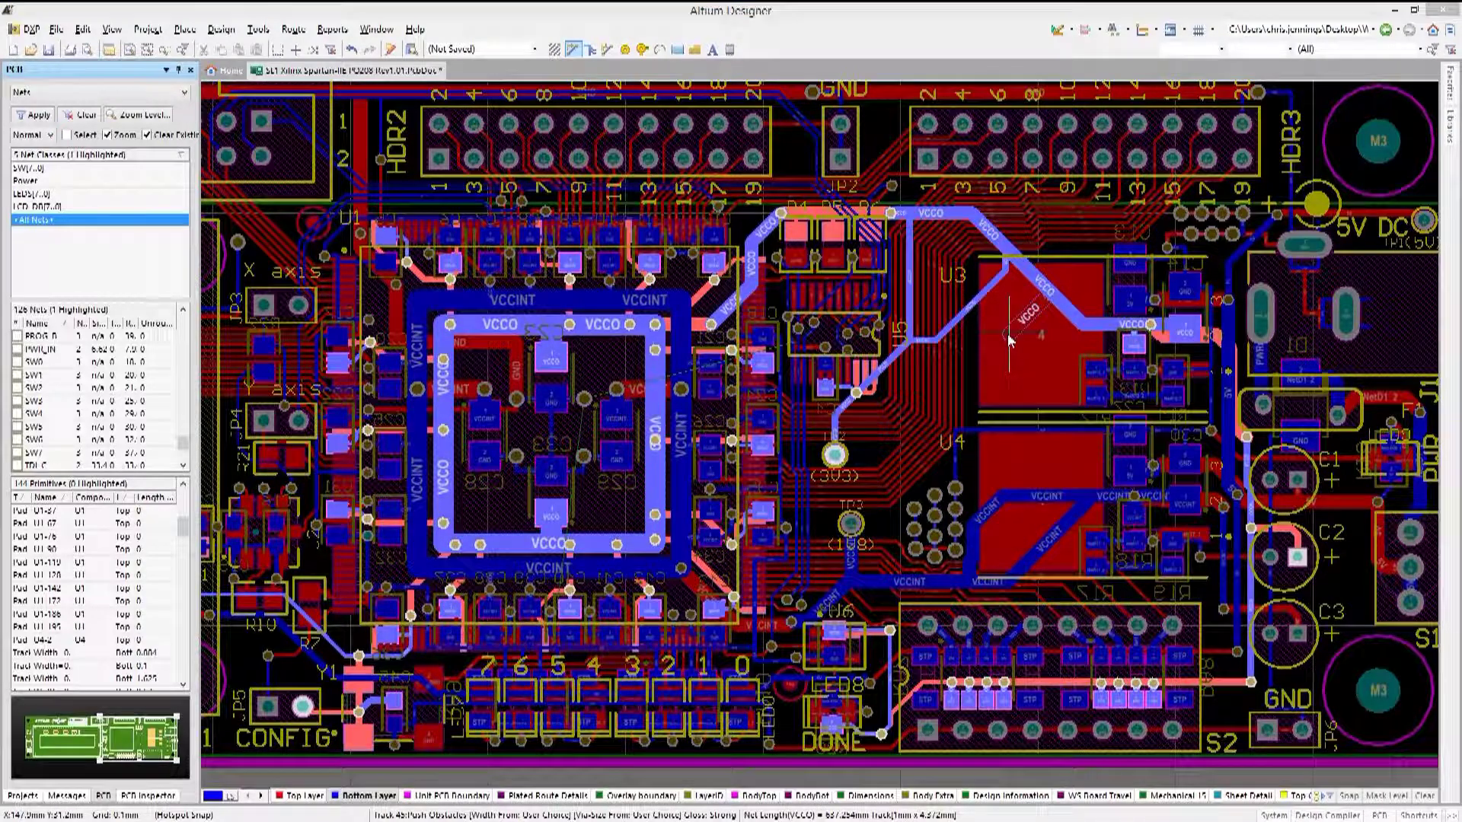
{"action": "key", "text": "Tab"}
{"action": "left_click", "coordinate": [853, 442]}
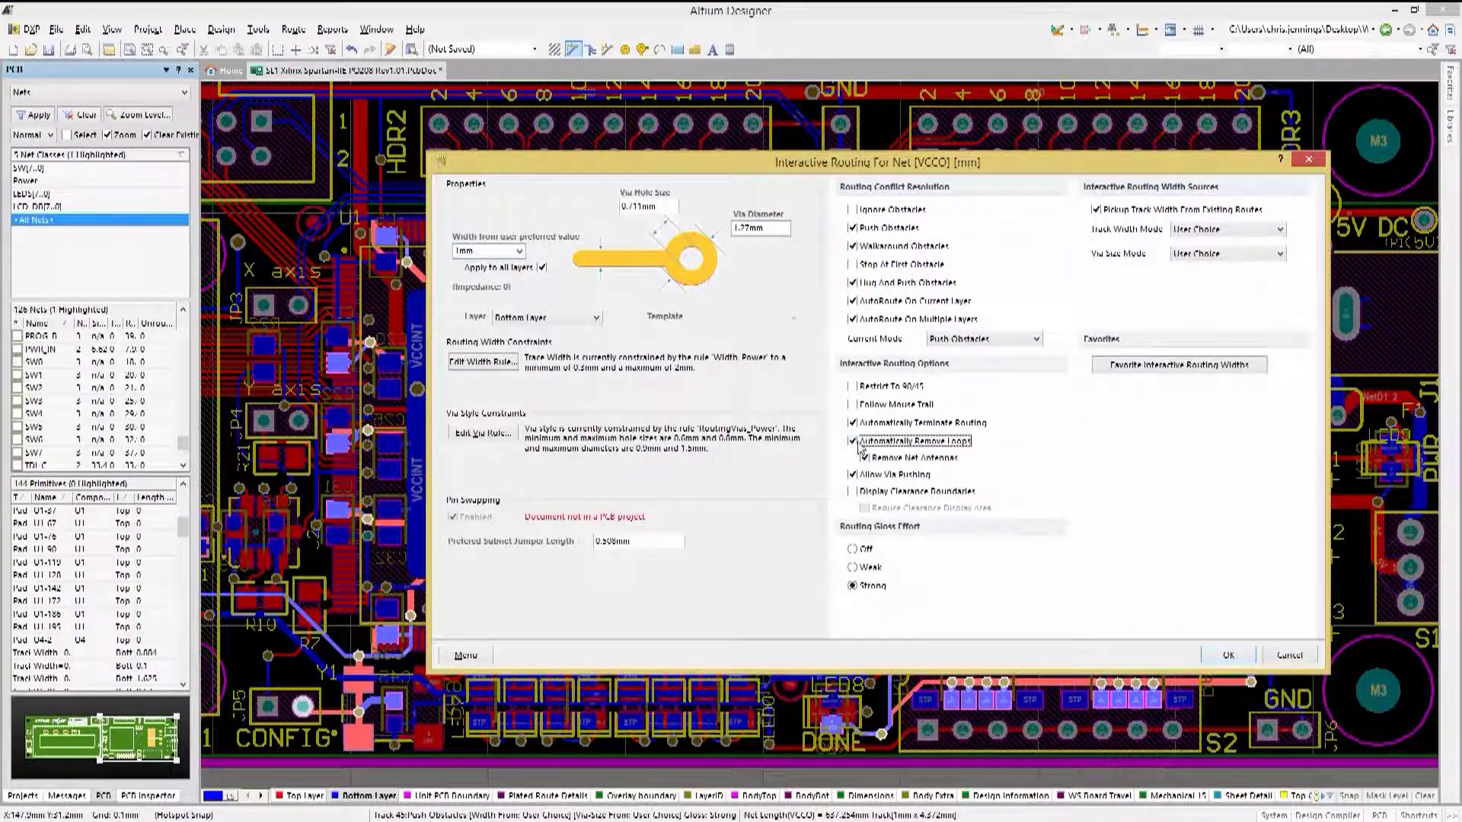
{"action": "left_click", "coordinate": [1228, 654]}
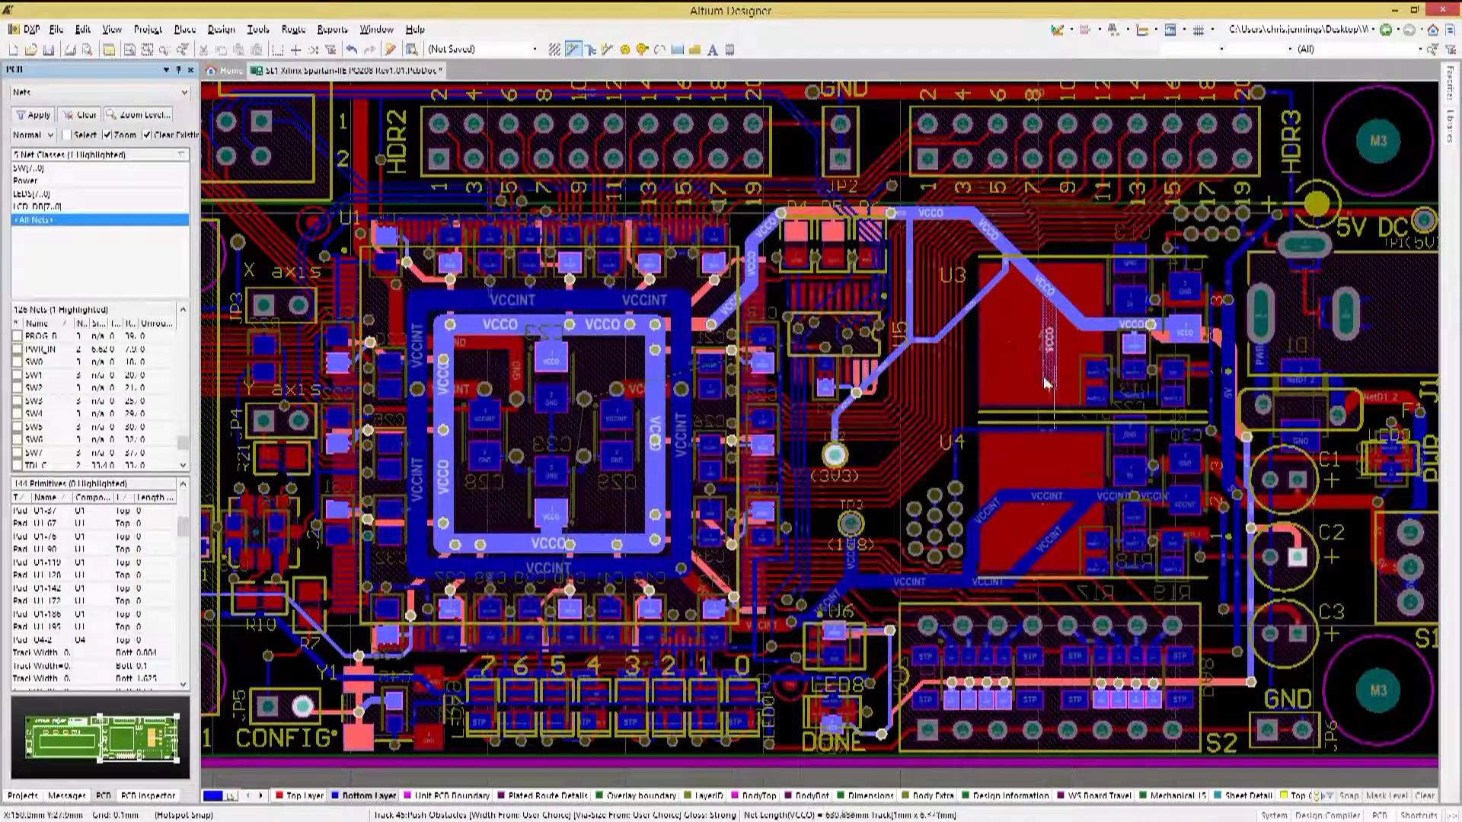
{"action": "key", "text": "Escape"}
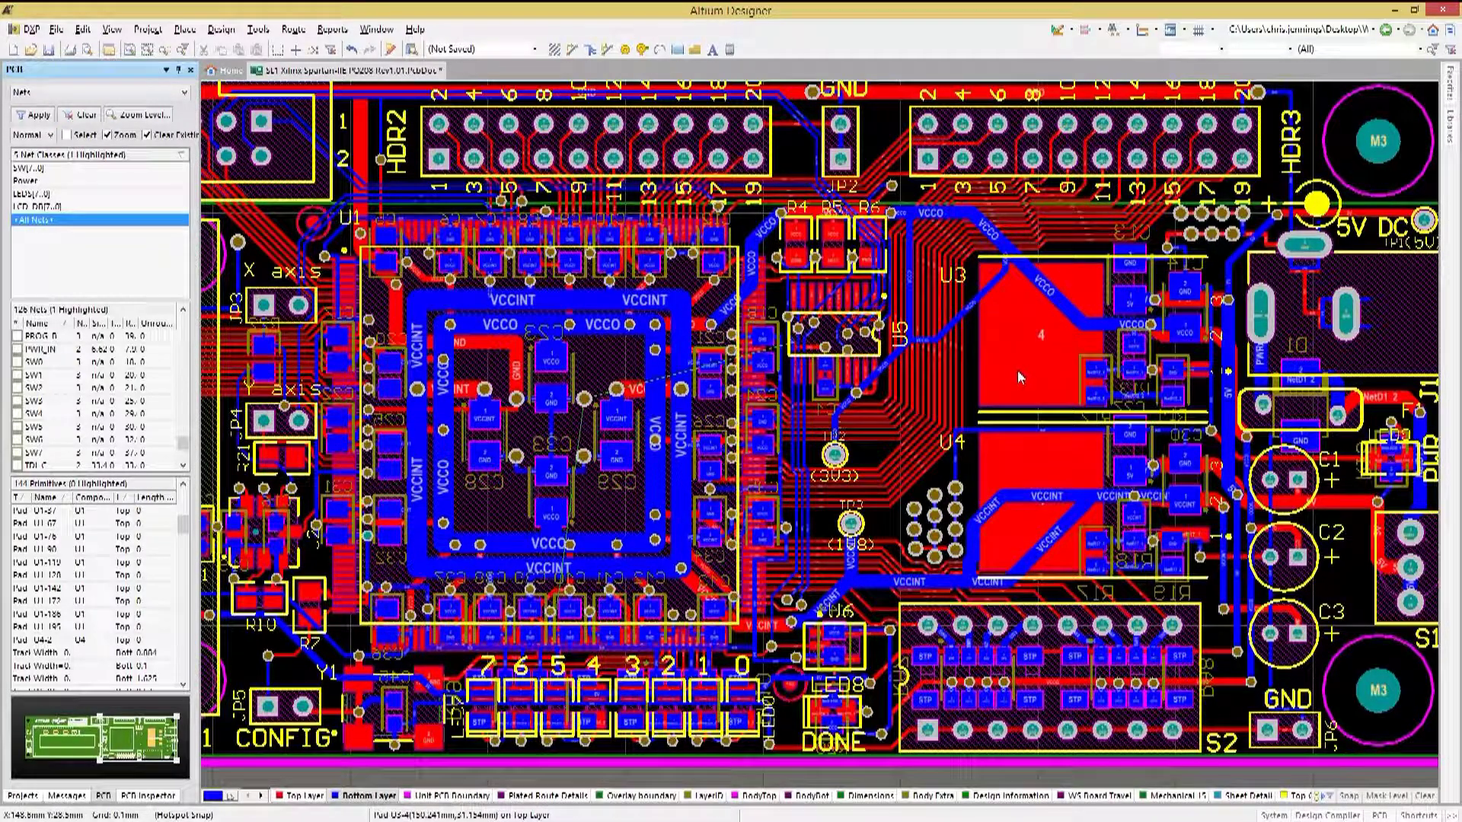
Select the top-layer diagonal tracks between TP2 and U4 with a touching line and shift them slightly toward the GND vias
{"action": "key", "text": "KP_Multiply"}
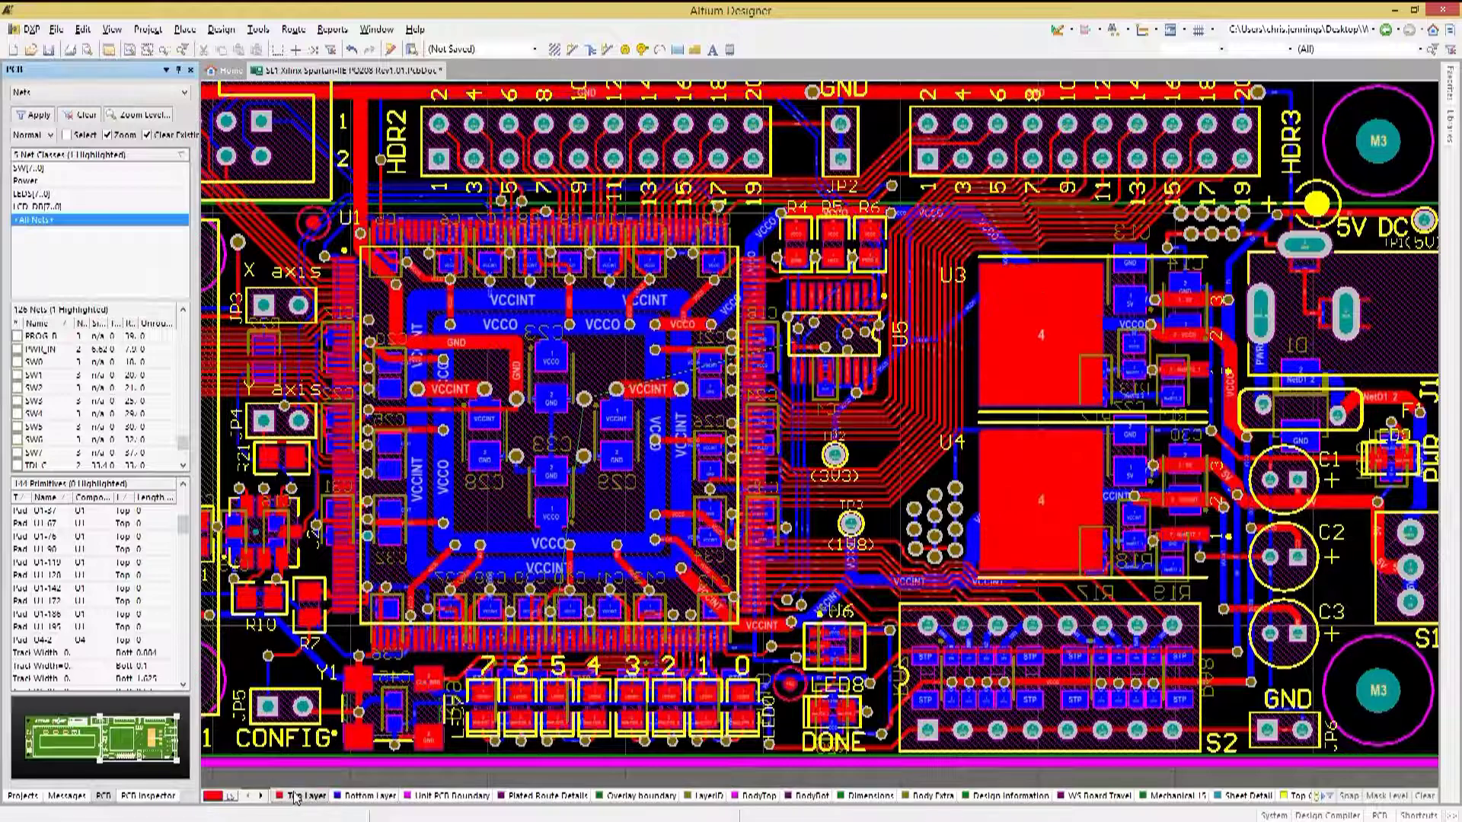
{"action": "scroll", "coordinate": [903, 539], "scroll_direction": "up", "scroll_amount": 3, "text": "ctrl"}
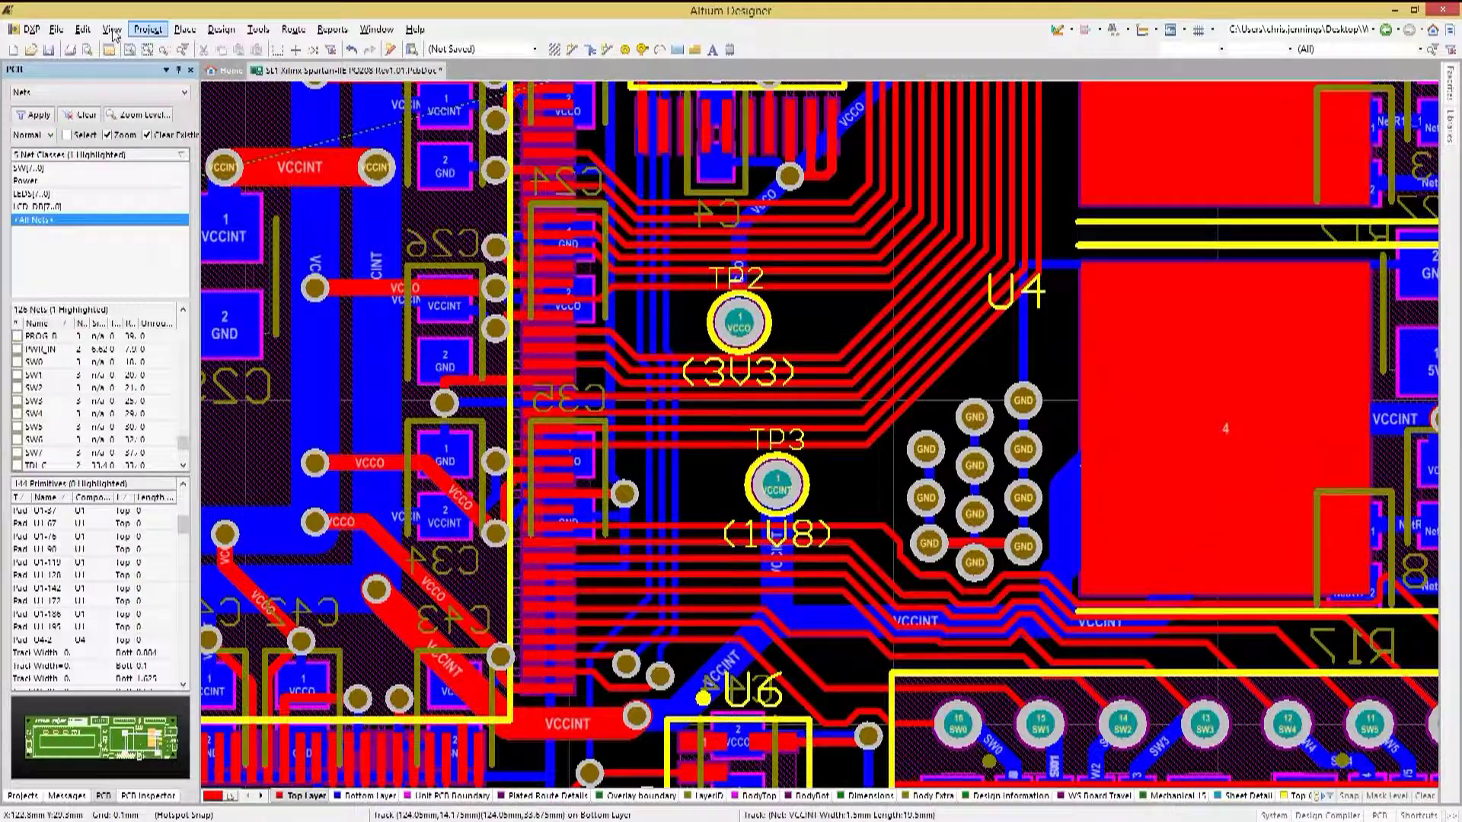
{"action": "left_click", "coordinate": [84, 31]}
{"action": "mouse_move", "coordinate": [122, 204]}
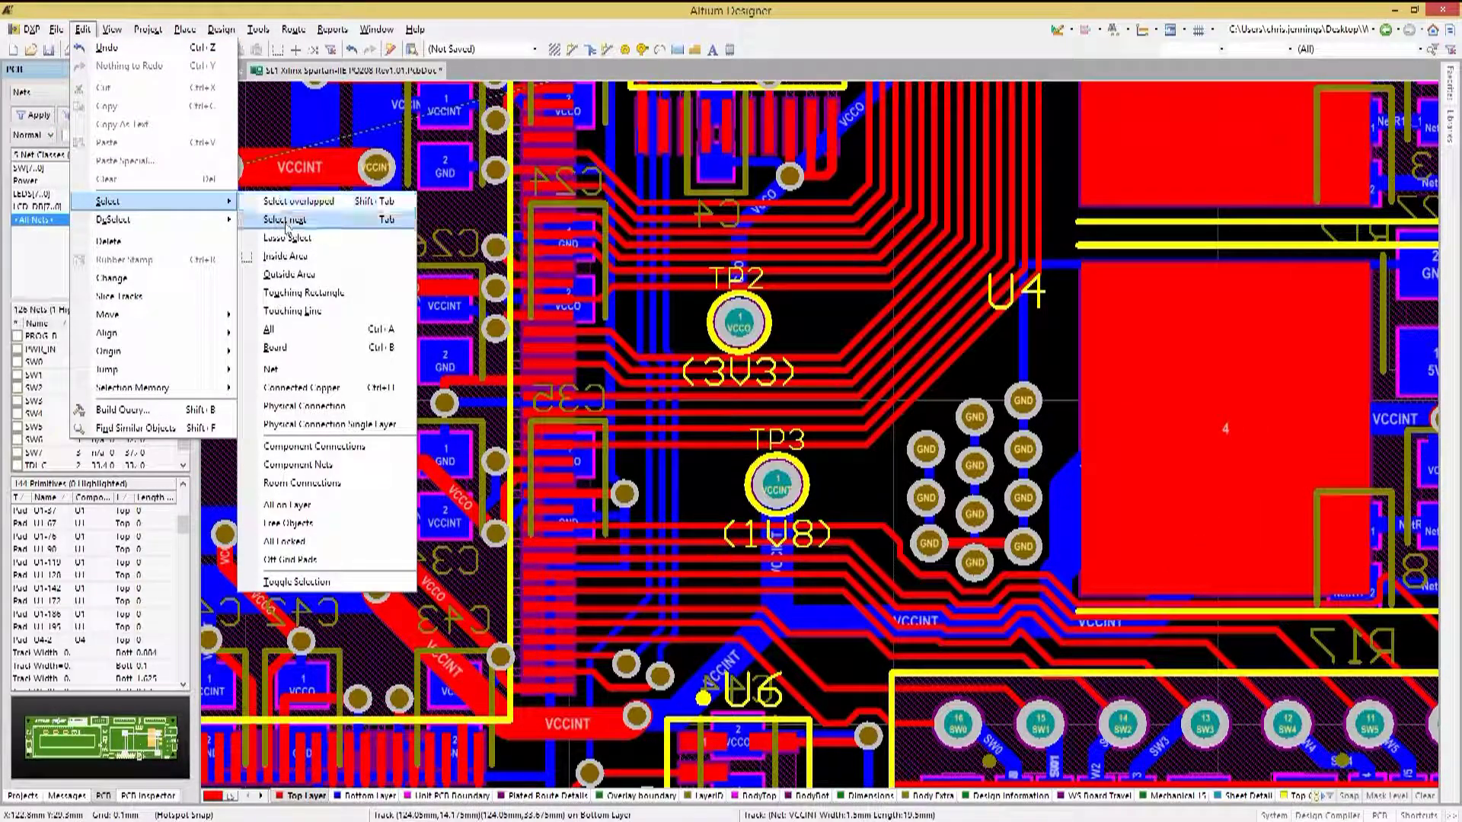
{"action": "left_click", "coordinate": [299, 312]}
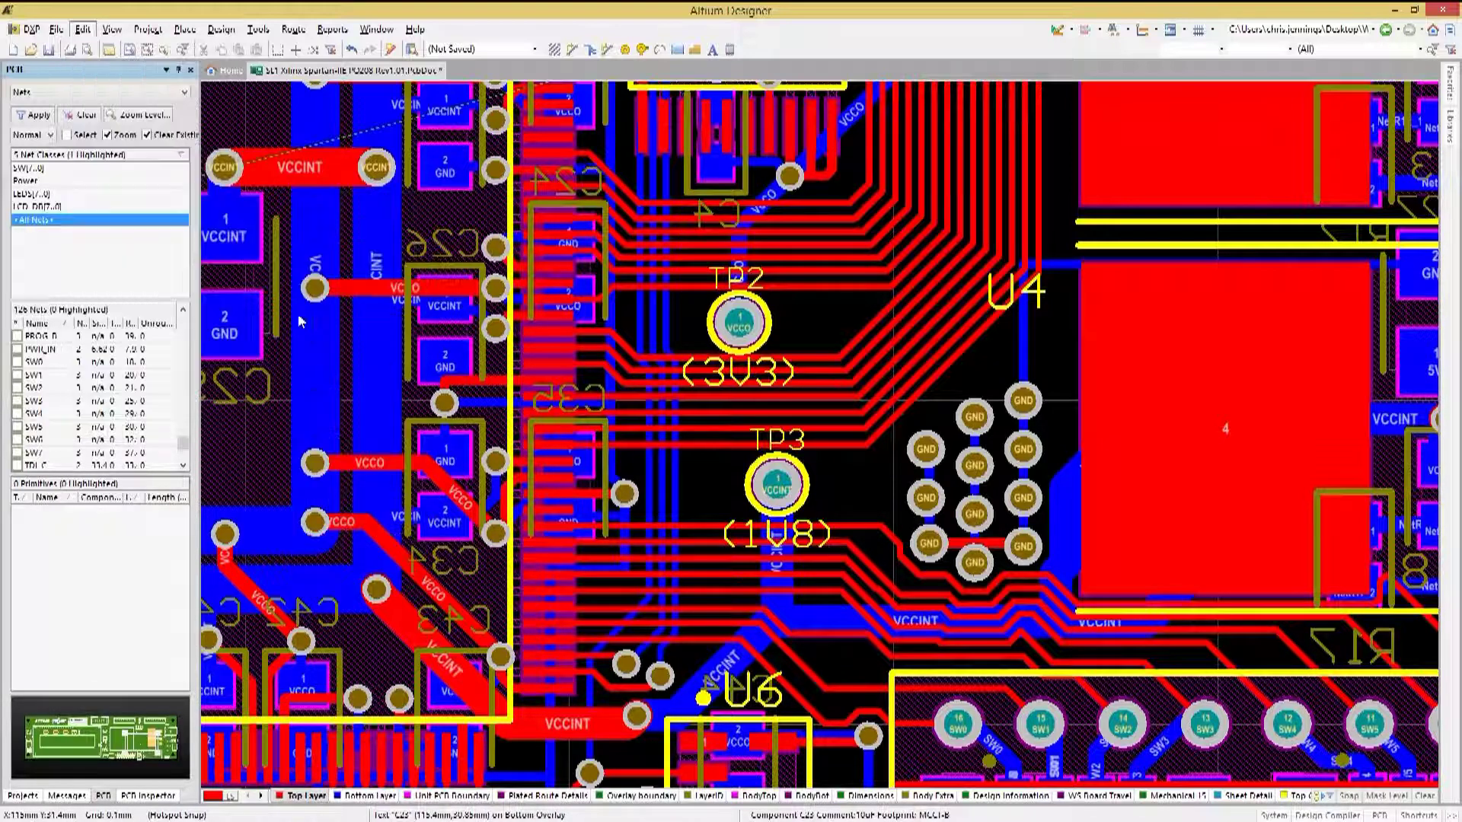
{"action": "left_click", "coordinate": [861, 310]}
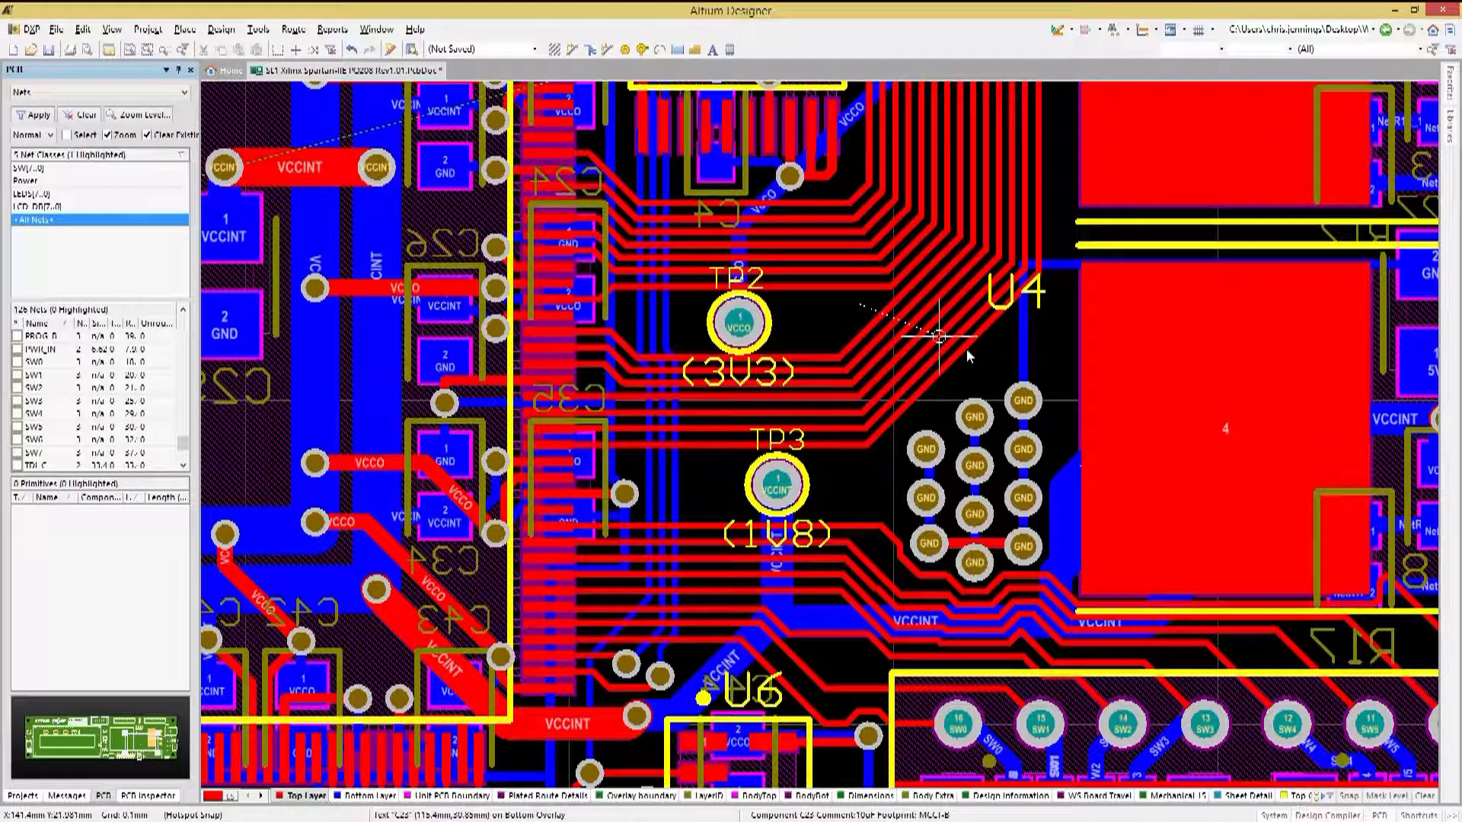
{"action": "left_click", "coordinate": [972, 358]}
{"action": "left_click_drag", "start_coordinate": [871, 325], "coordinate": [881, 332]}
{"action": "left_click", "coordinate": [819, 323]}
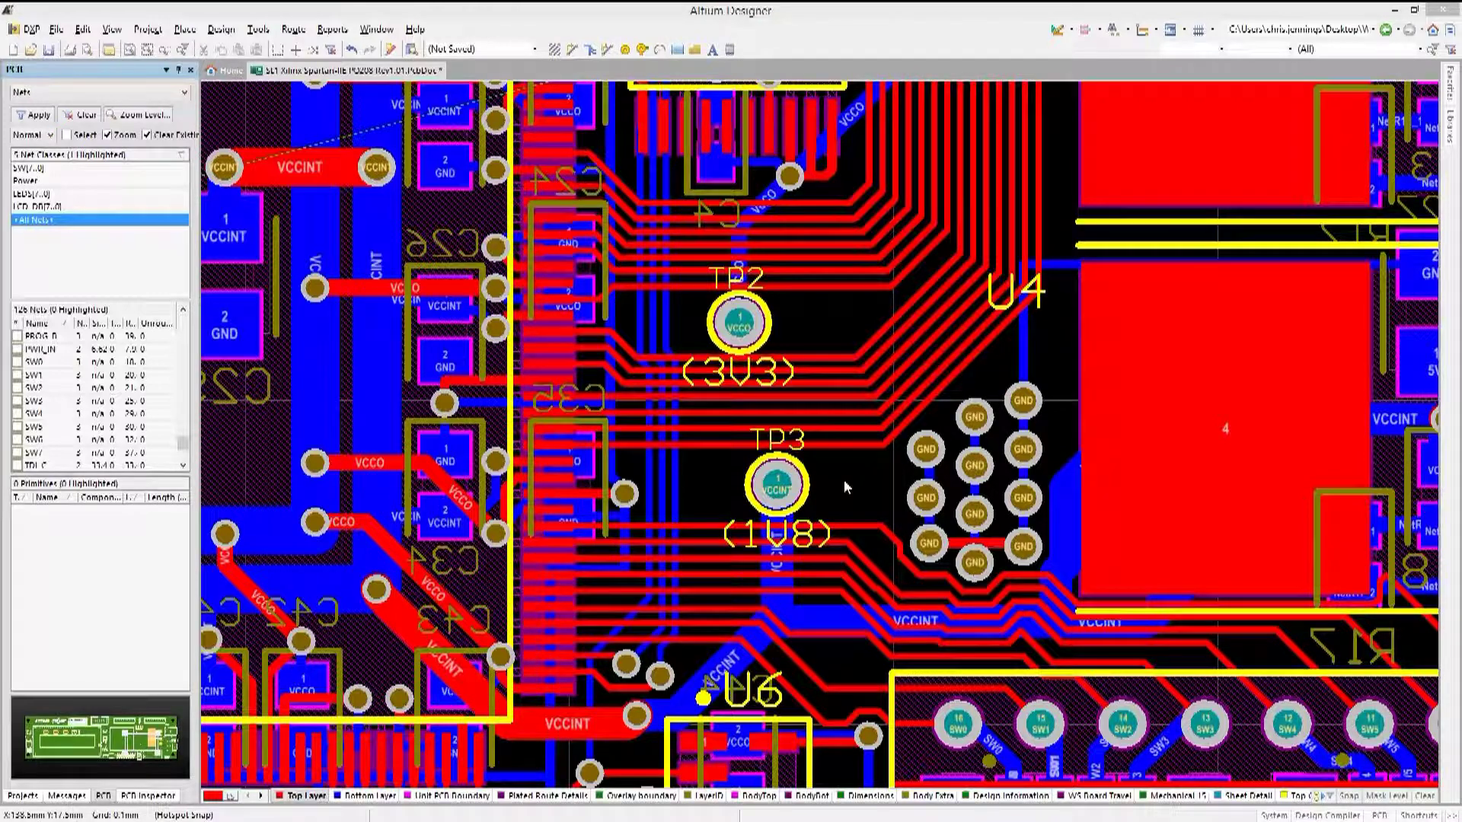
Clear the current selection and select the top-layer SW3 to SW7 tracks between TP3 and the GND vias with a touching line
{"action": "left_click", "coordinate": [862, 478]}
{"action": "key", "text": "e"}
{"action": "key", "text": "s"}
{"action": "key", "text": "l"}
{"action": "left_click", "coordinate": [900, 531]}
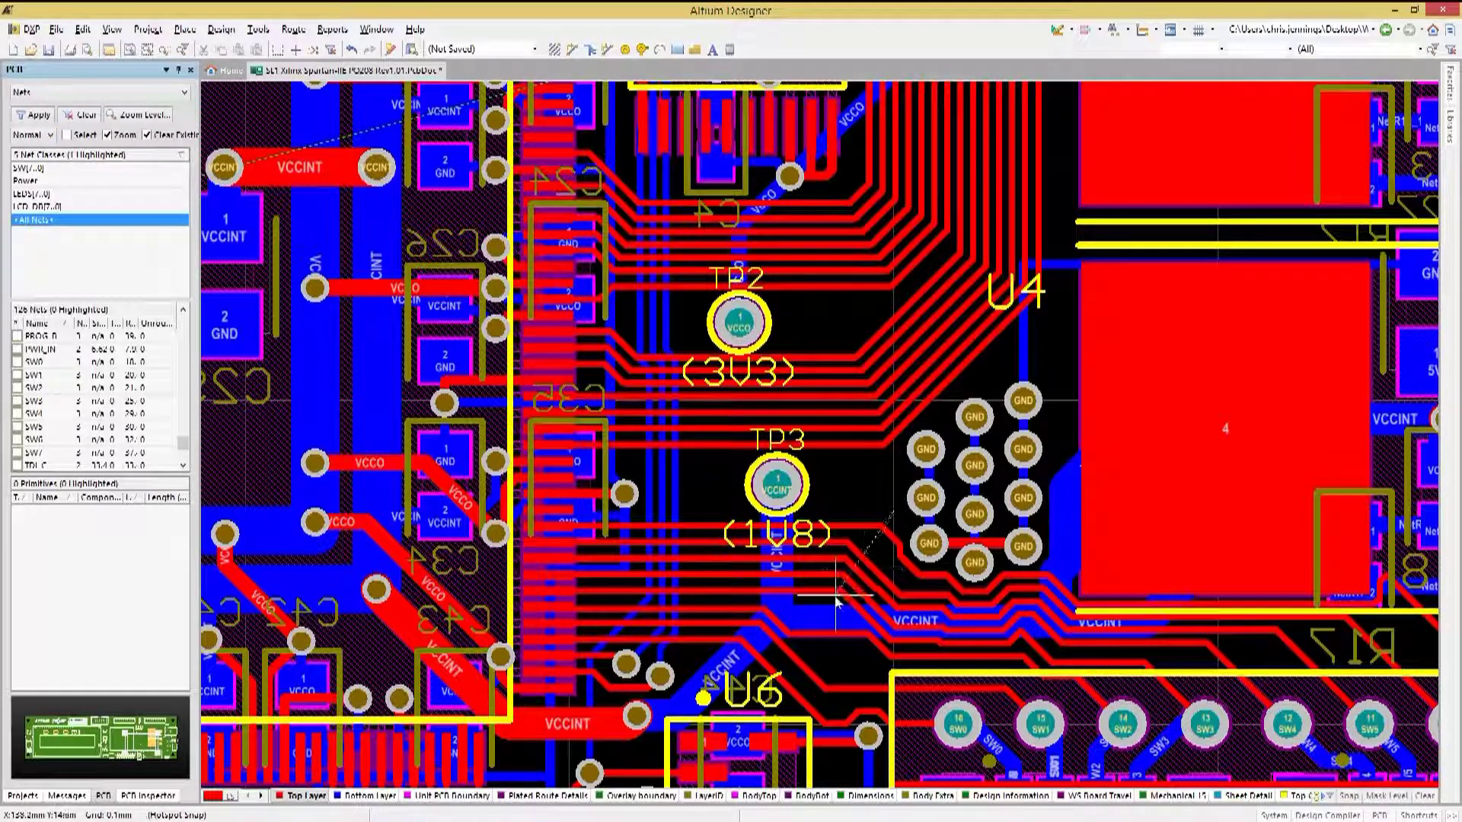
{"action": "left_click", "coordinate": [836, 603]}
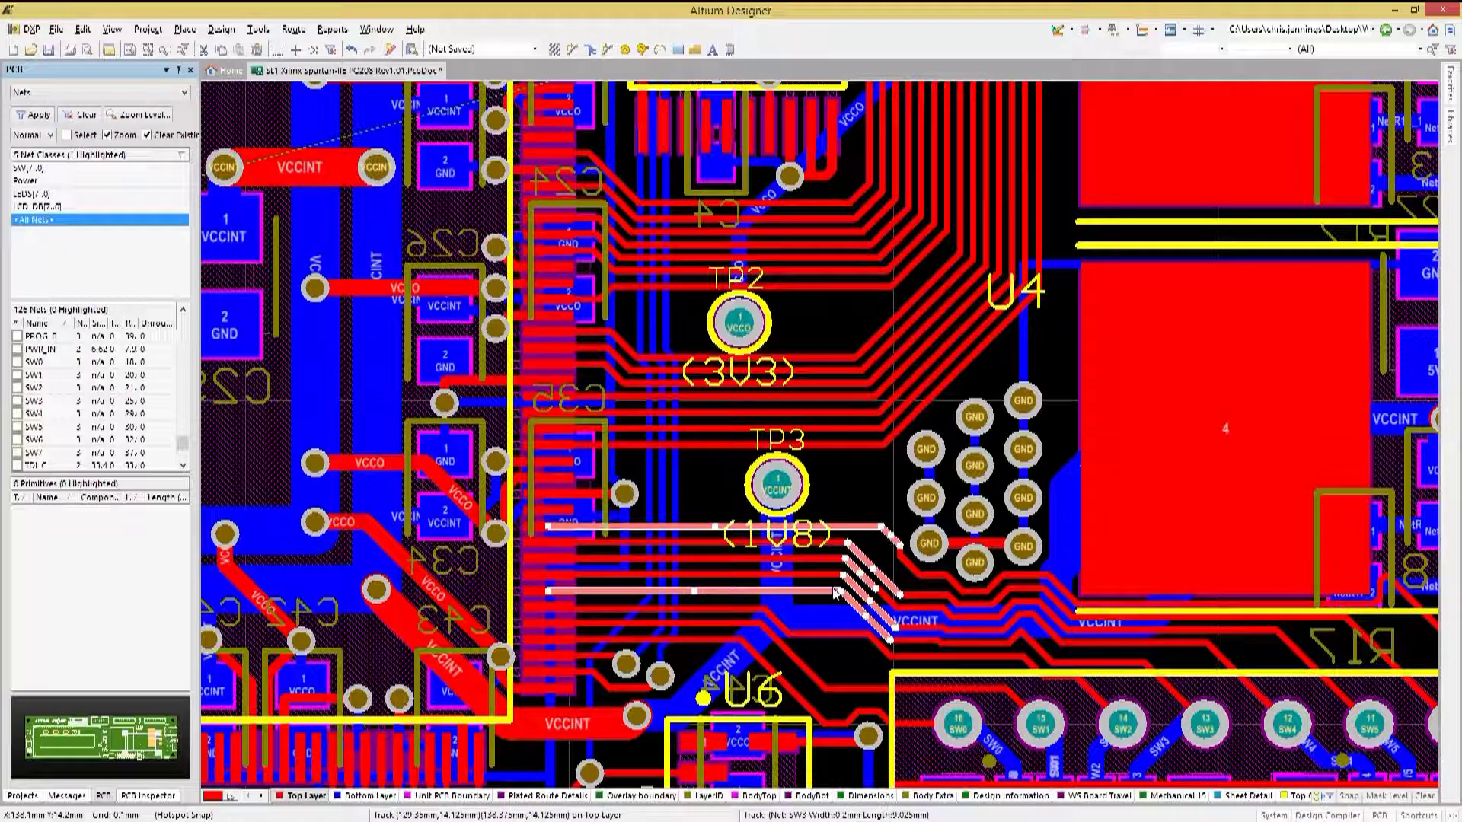
Extend the track selection to the complete SW3 to SW7 nets and gloss the selected routes
{"action": "key", "text": "Tab"}
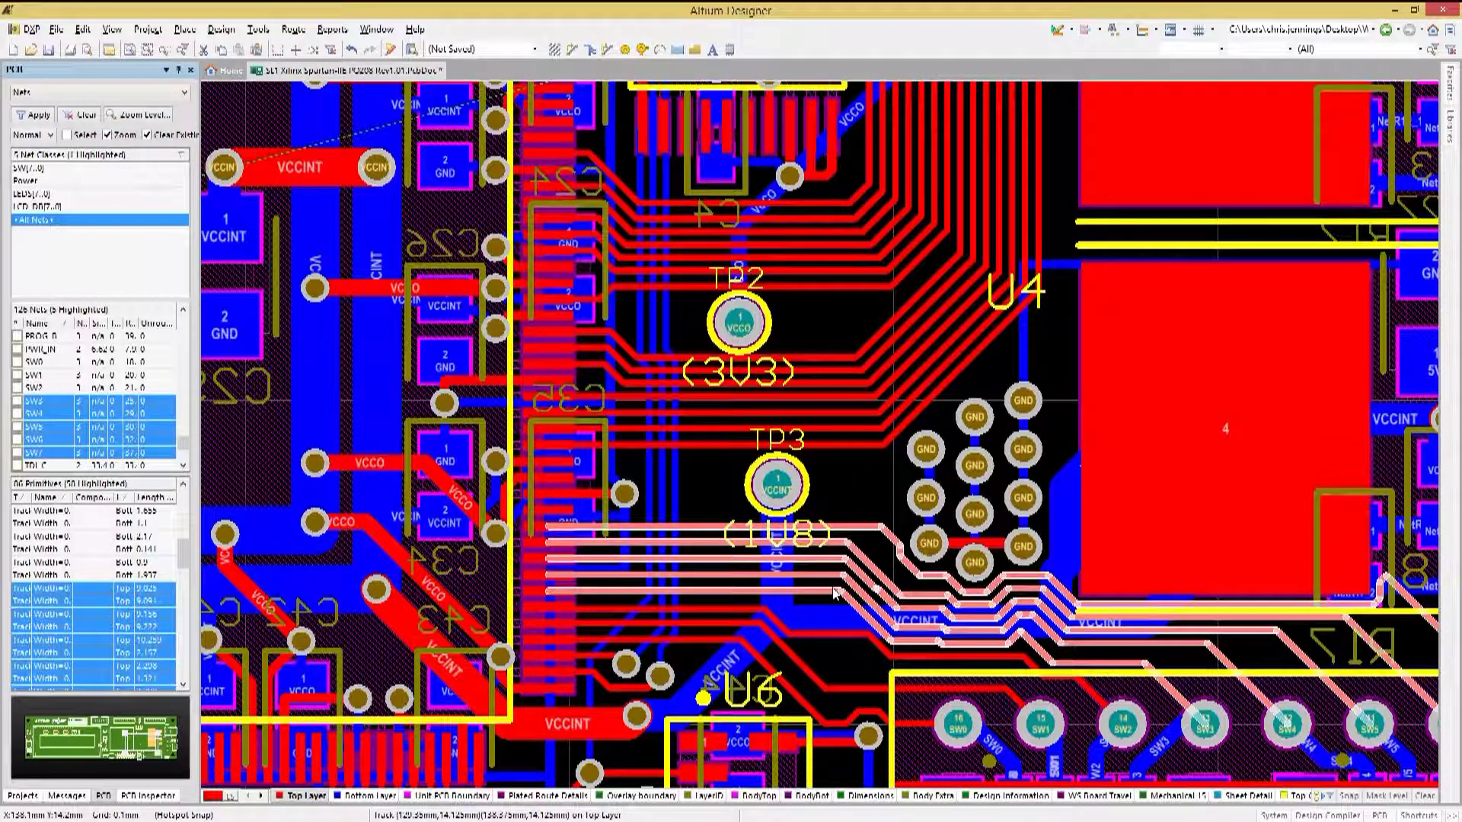
{"action": "key", "text": "Tab"}
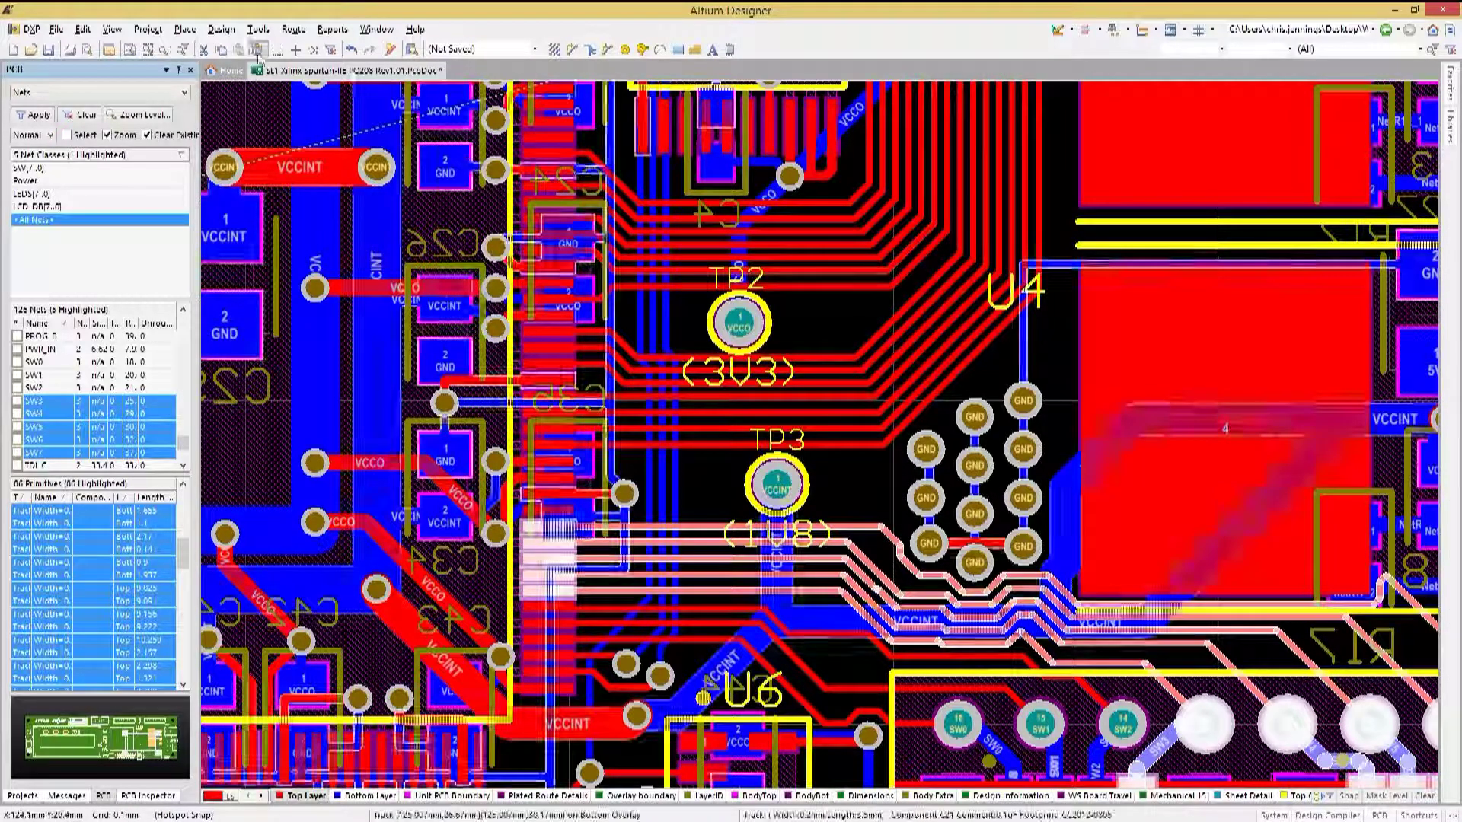
{"action": "left_click", "coordinate": [293, 29]}
{"action": "left_click", "coordinate": [332, 127]}
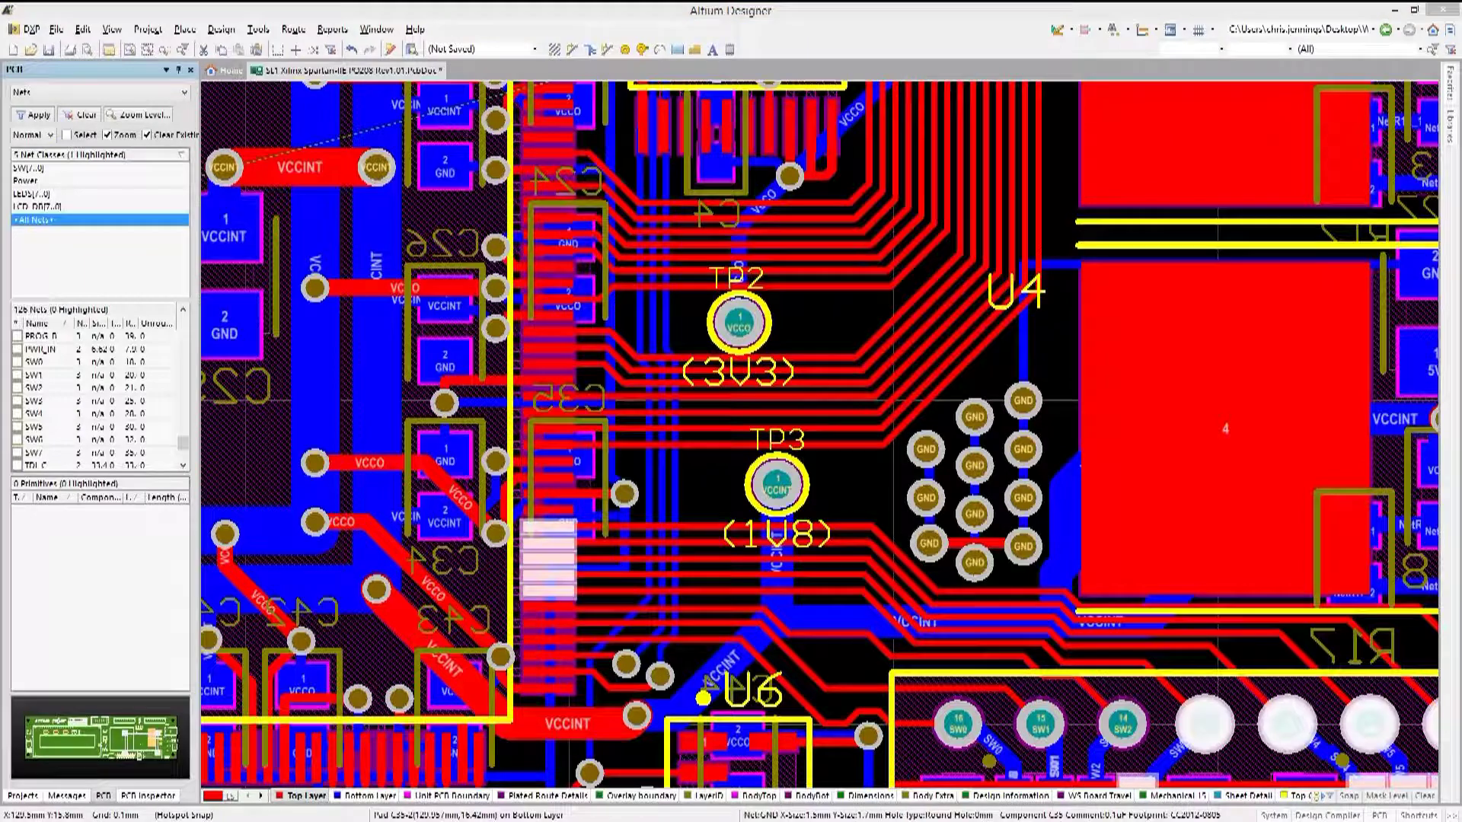
Drag the horizontal HB5 track segment below C4 slightly, using HugNPush Obstacles
{"action": "left_click", "coordinate": [820, 206]}
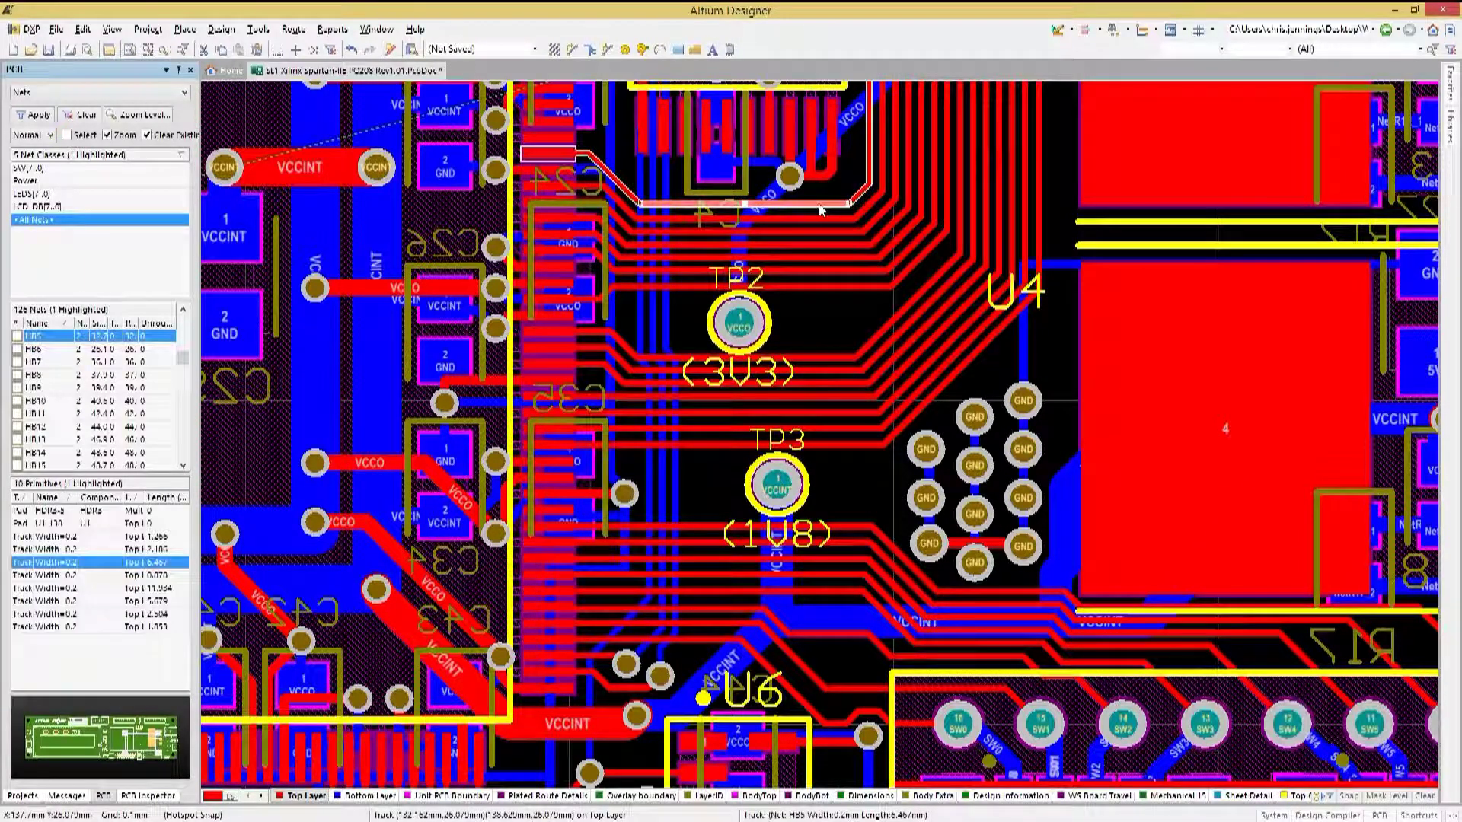
{"action": "left_click_drag", "start_coordinate": [821, 207], "coordinate": [823, 210]}
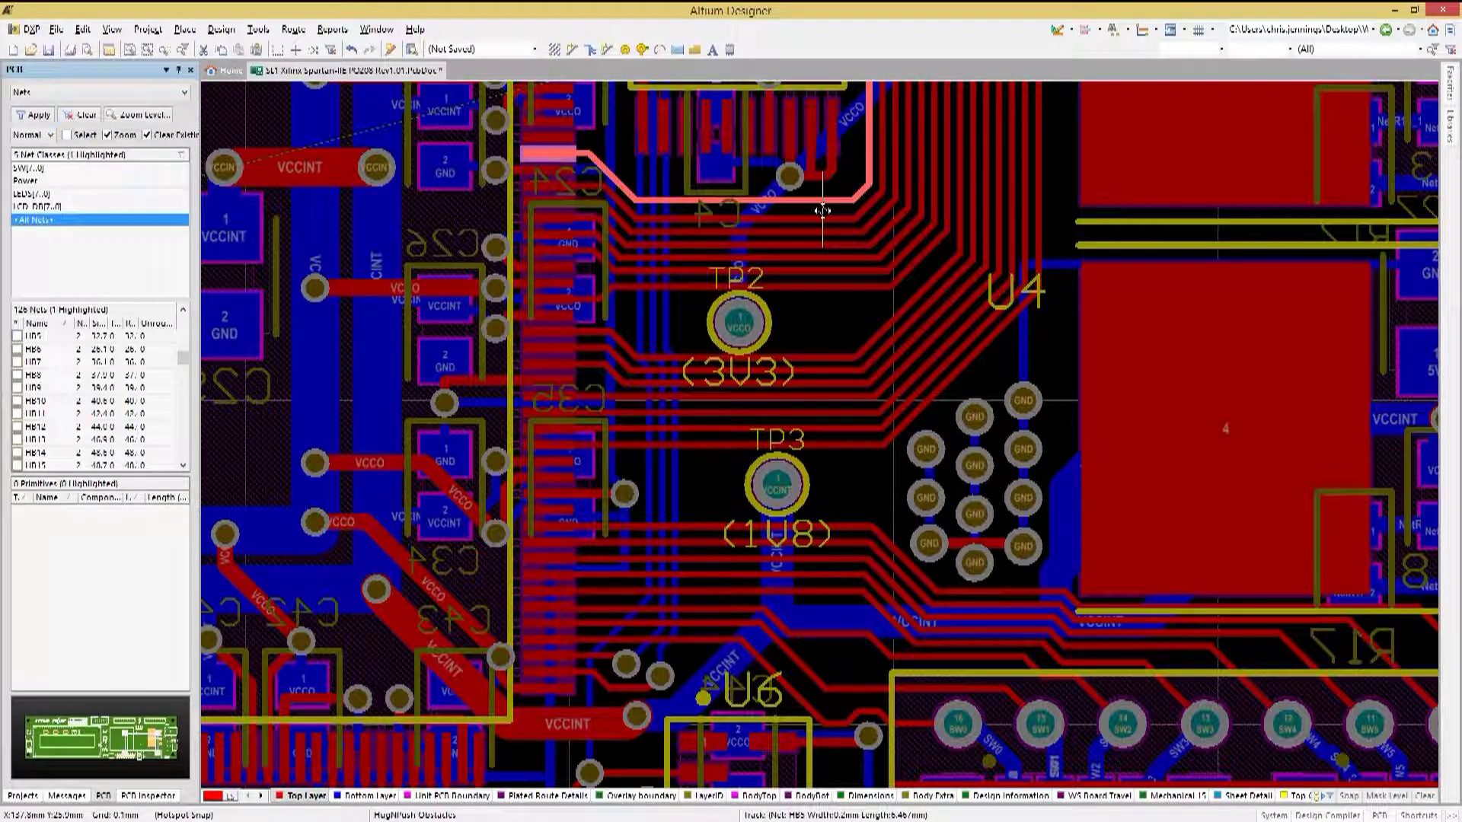
{"action": "left_click_drag", "start_coordinate": [822, 211], "coordinate": [824, 205]}
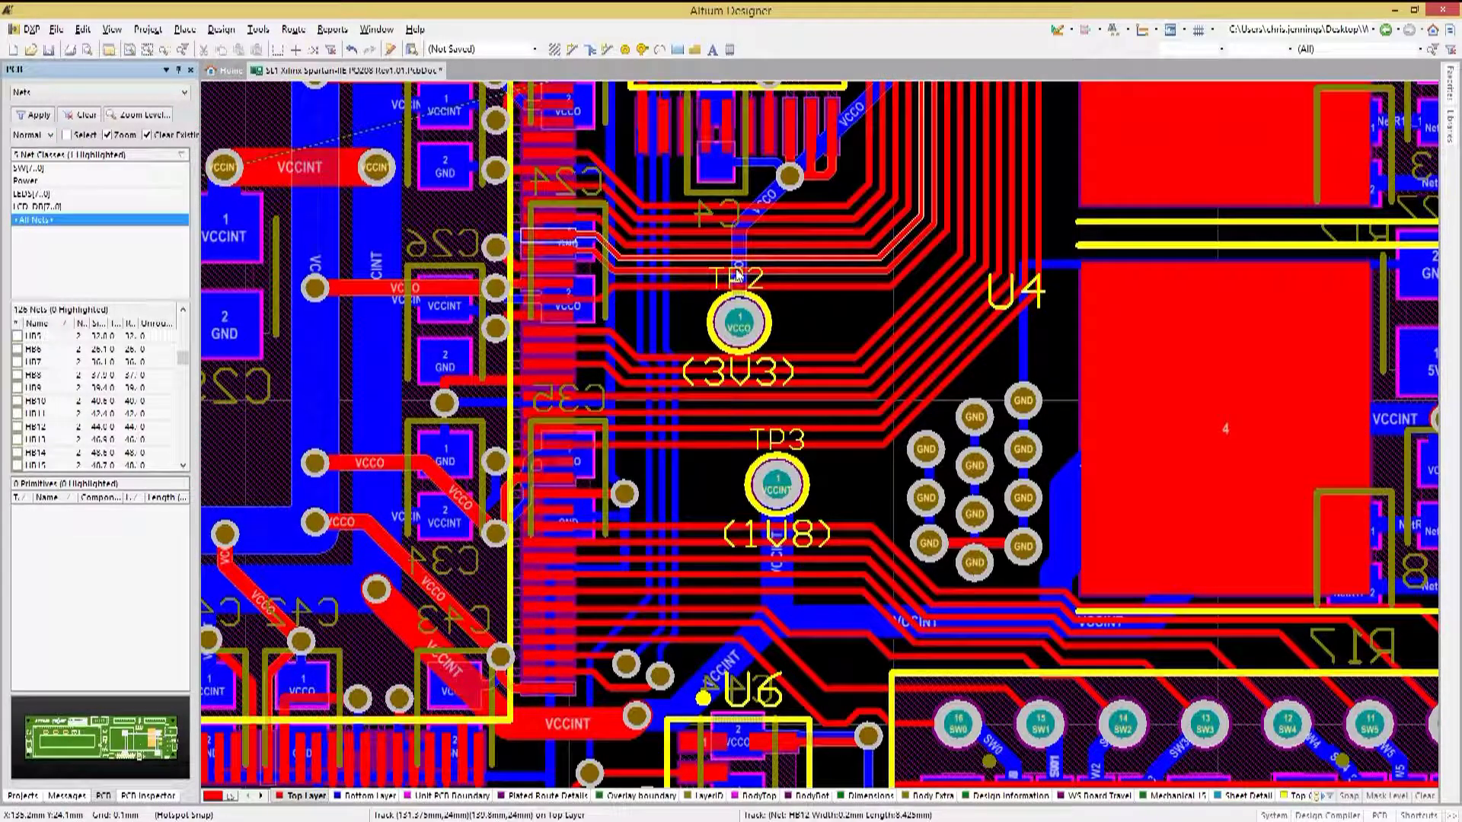
Switch to single-layer display during a touching-line selection and select the top-layer SW0, SW1 and SW2 track segments beside U6
{"action": "scroll", "coordinate": [863, 491], "scroll_direction": "down", "scroll_amount": 3}
{"action": "key", "text": "e"}
{"action": "key", "text": "s"}
{"action": "key", "text": "l"}
{"action": "key", "text": "Escape"}
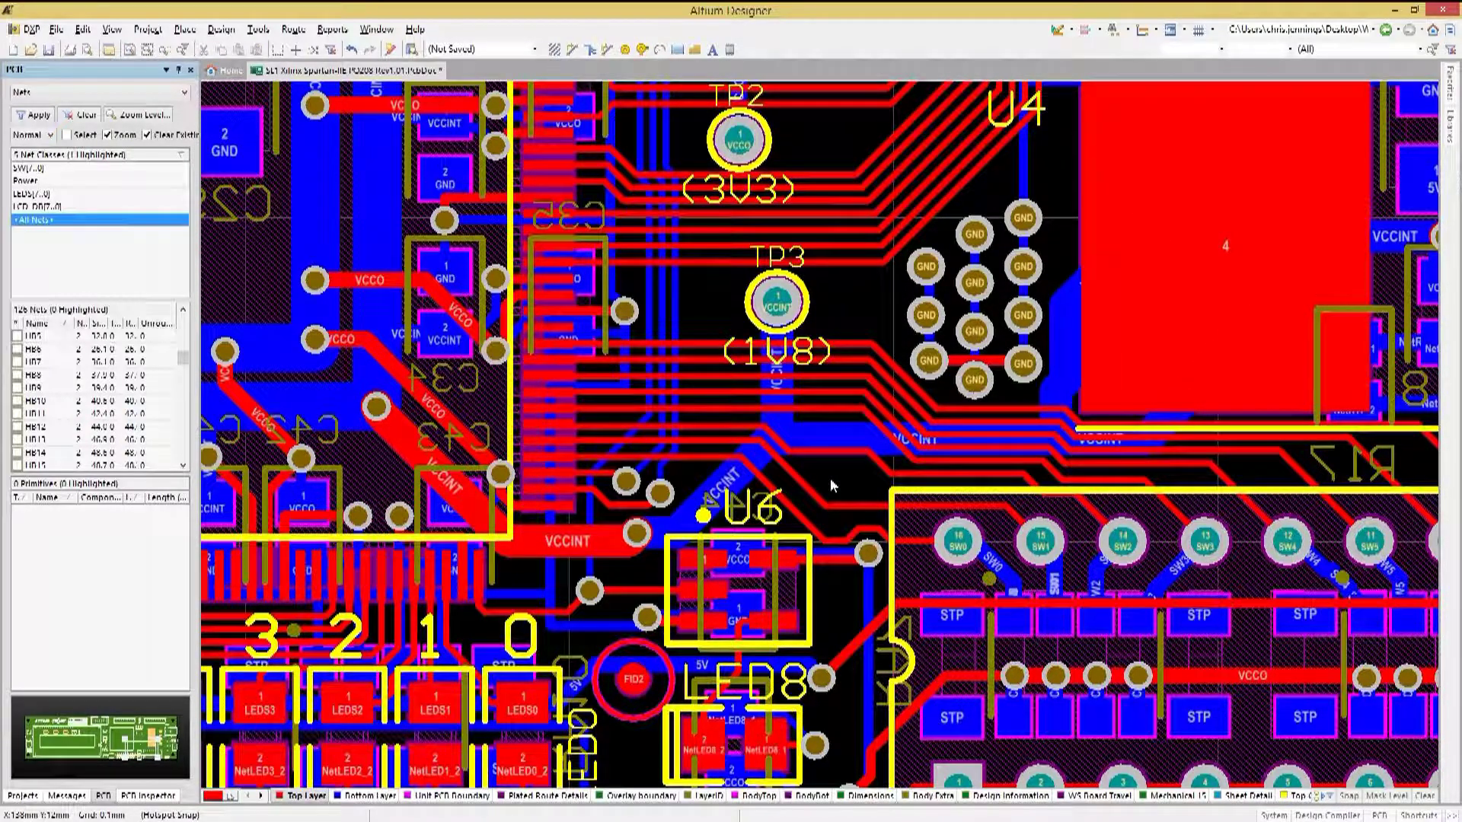
{"action": "key", "text": "shift+s"}
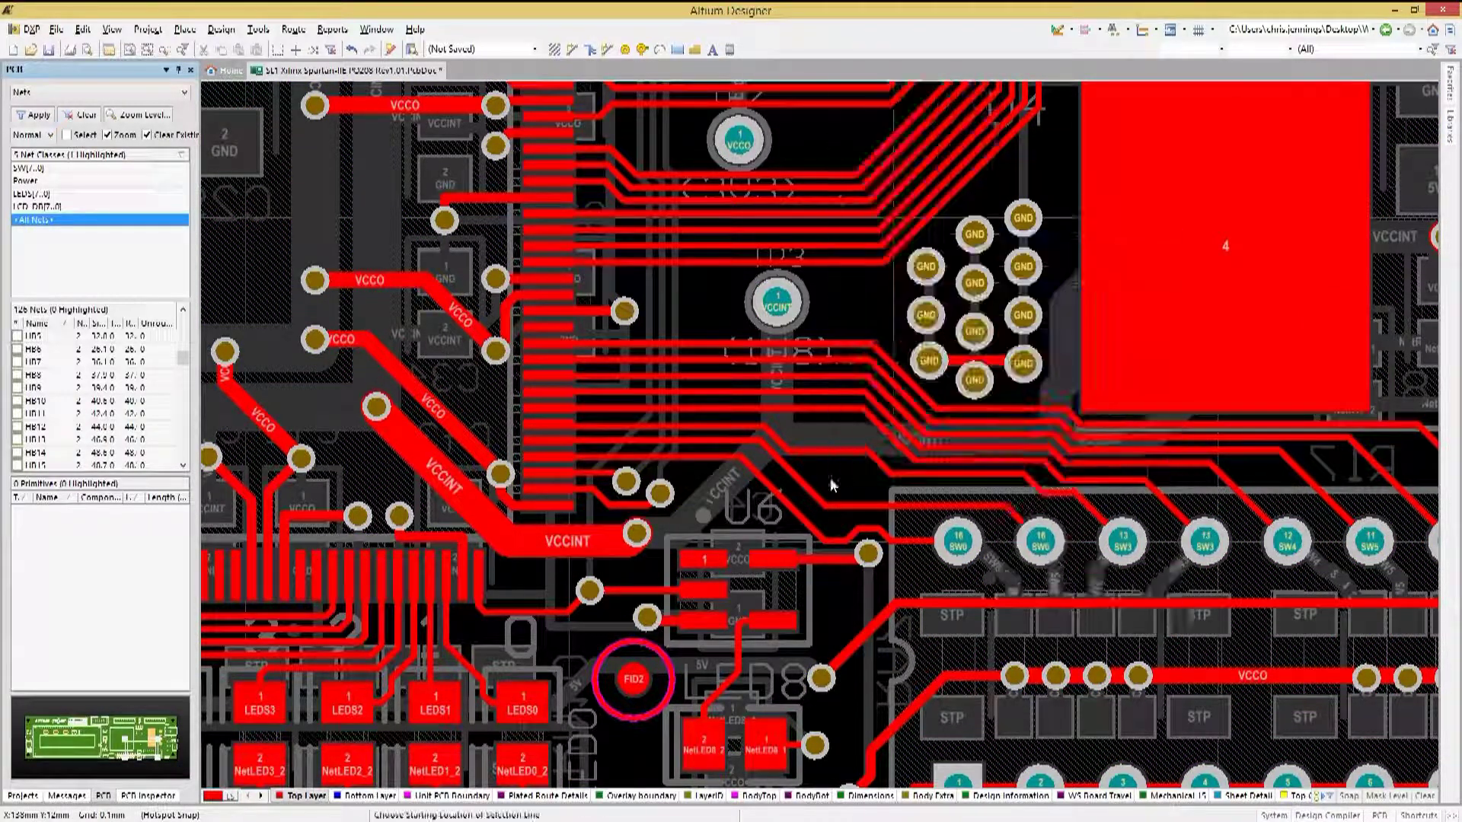
{"action": "left_click", "coordinate": [792, 437]}
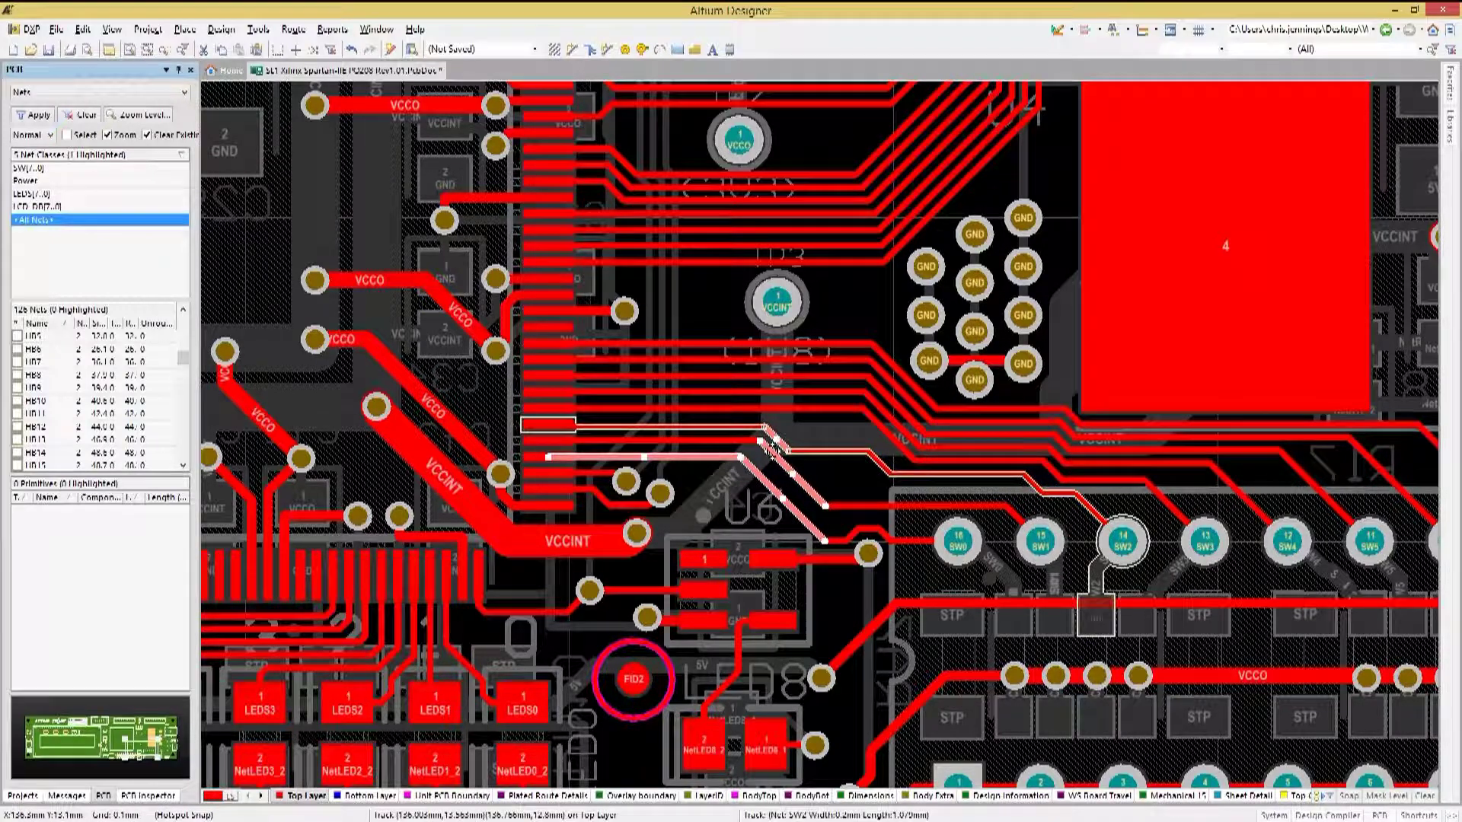
{"action": "key", "text": "Delete"}
Return to the full multilayer board view and select net SW0 from the list of all nets
{"action": "left_click", "coordinate": [183, 313]}
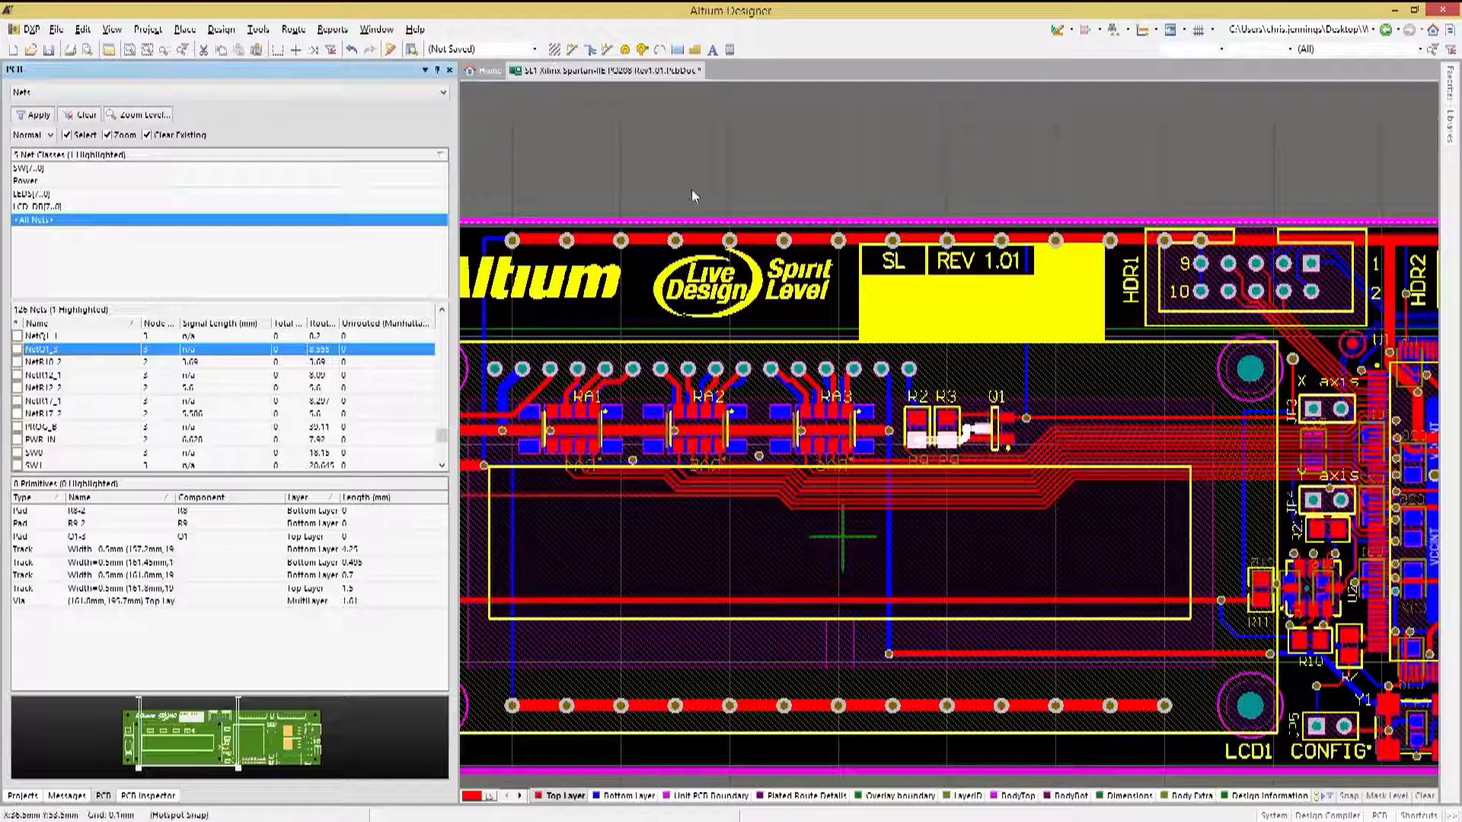
{"action": "right_click", "coordinate": [691, 189]}
{"action": "key", "text": "Escape"}
{"action": "key", "text": "ctrl+Page_Down"}
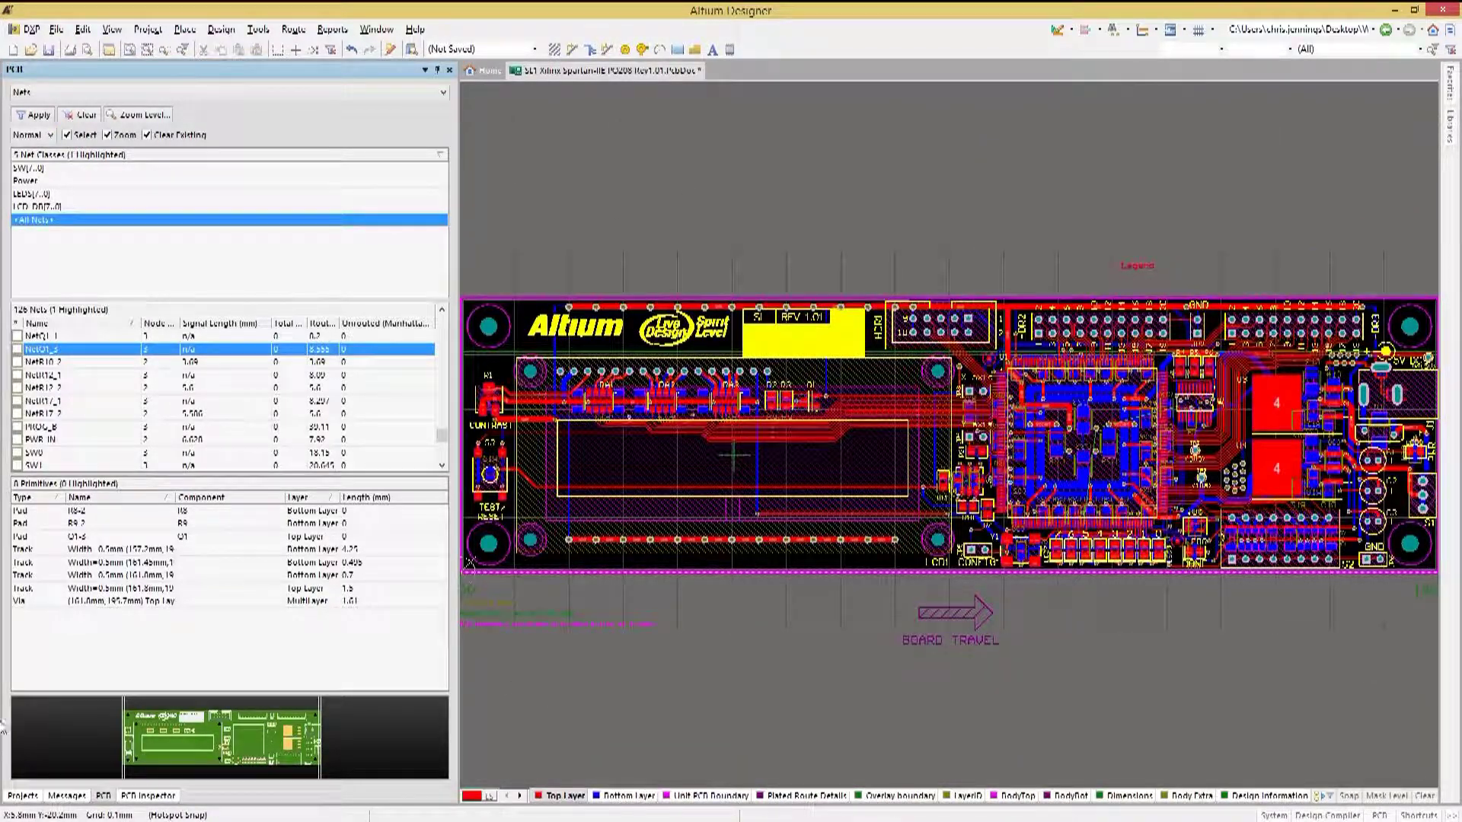
{"action": "left_click", "coordinate": [31, 453]}
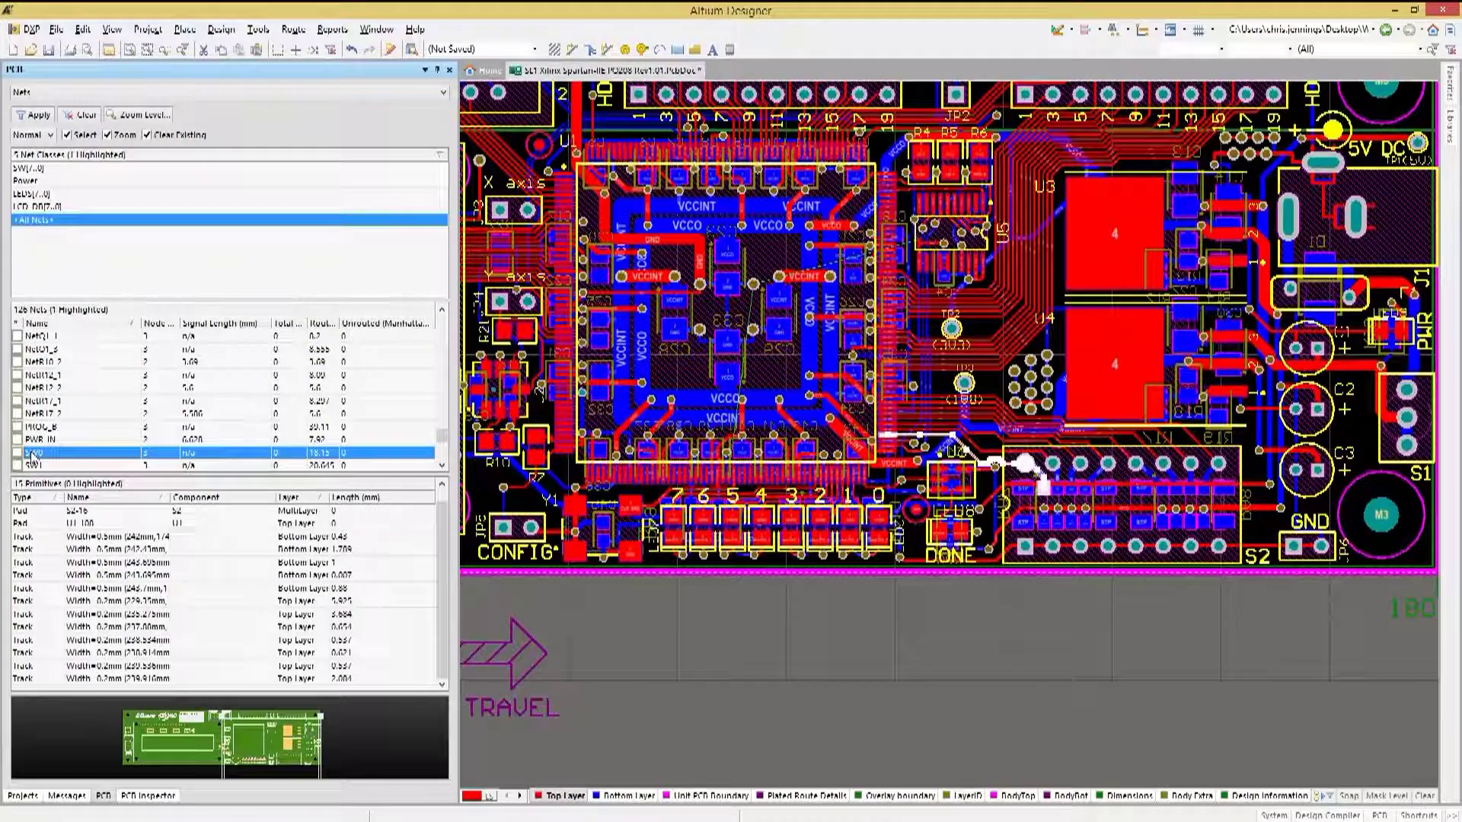
Lock all track segments of net SW0 through their shared properties, and clear the net selection
{"action": "left_click_drag", "start_coordinate": [16, 537], "coordinate": [26, 680]}
{"action": "right_click", "coordinate": [26, 609]}
{"action": "left_click", "coordinate": [74, 552]}
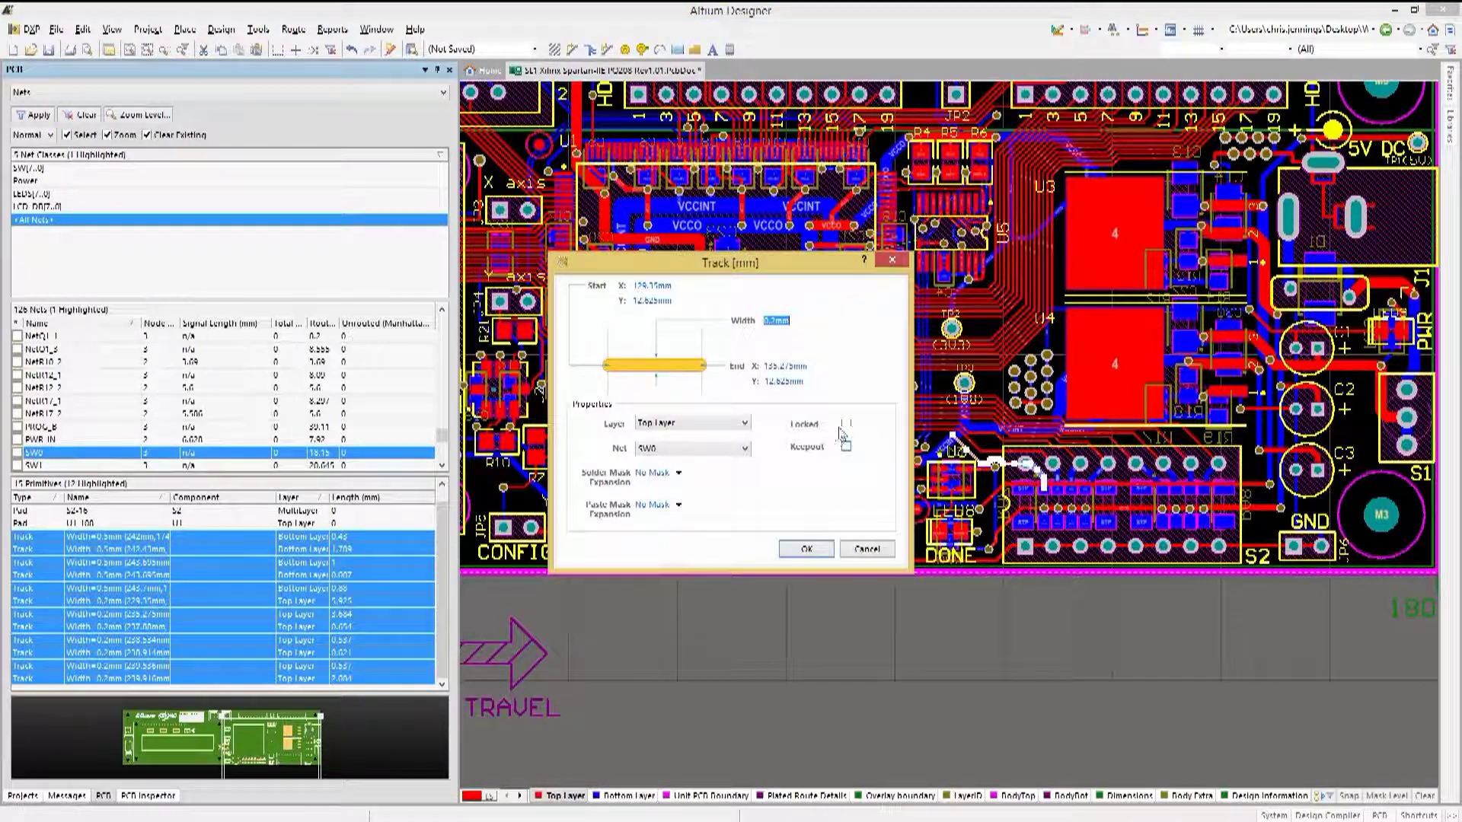
{"action": "left_click", "coordinate": [847, 425]}
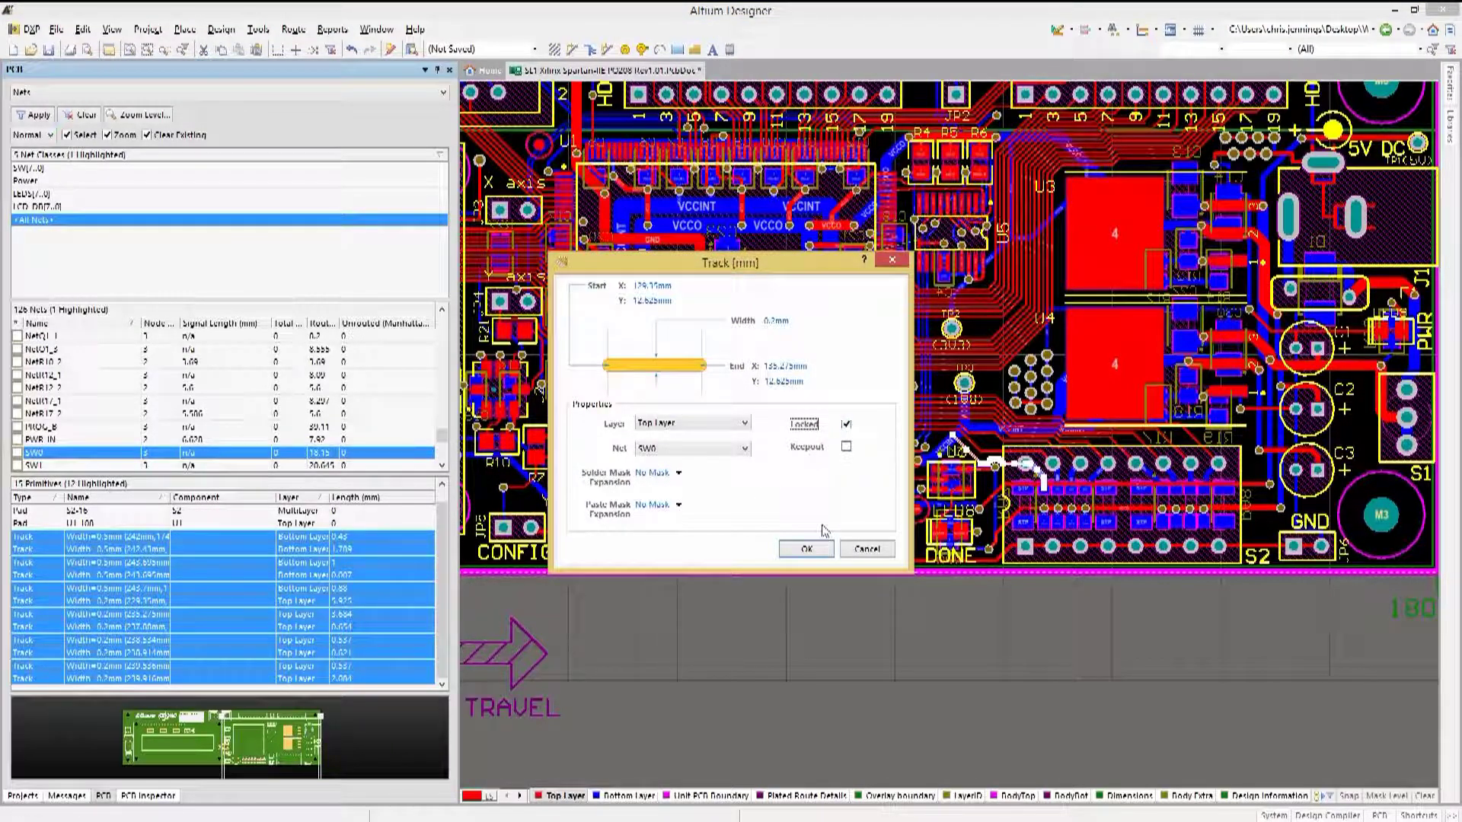
{"action": "left_click", "coordinate": [806, 549]}
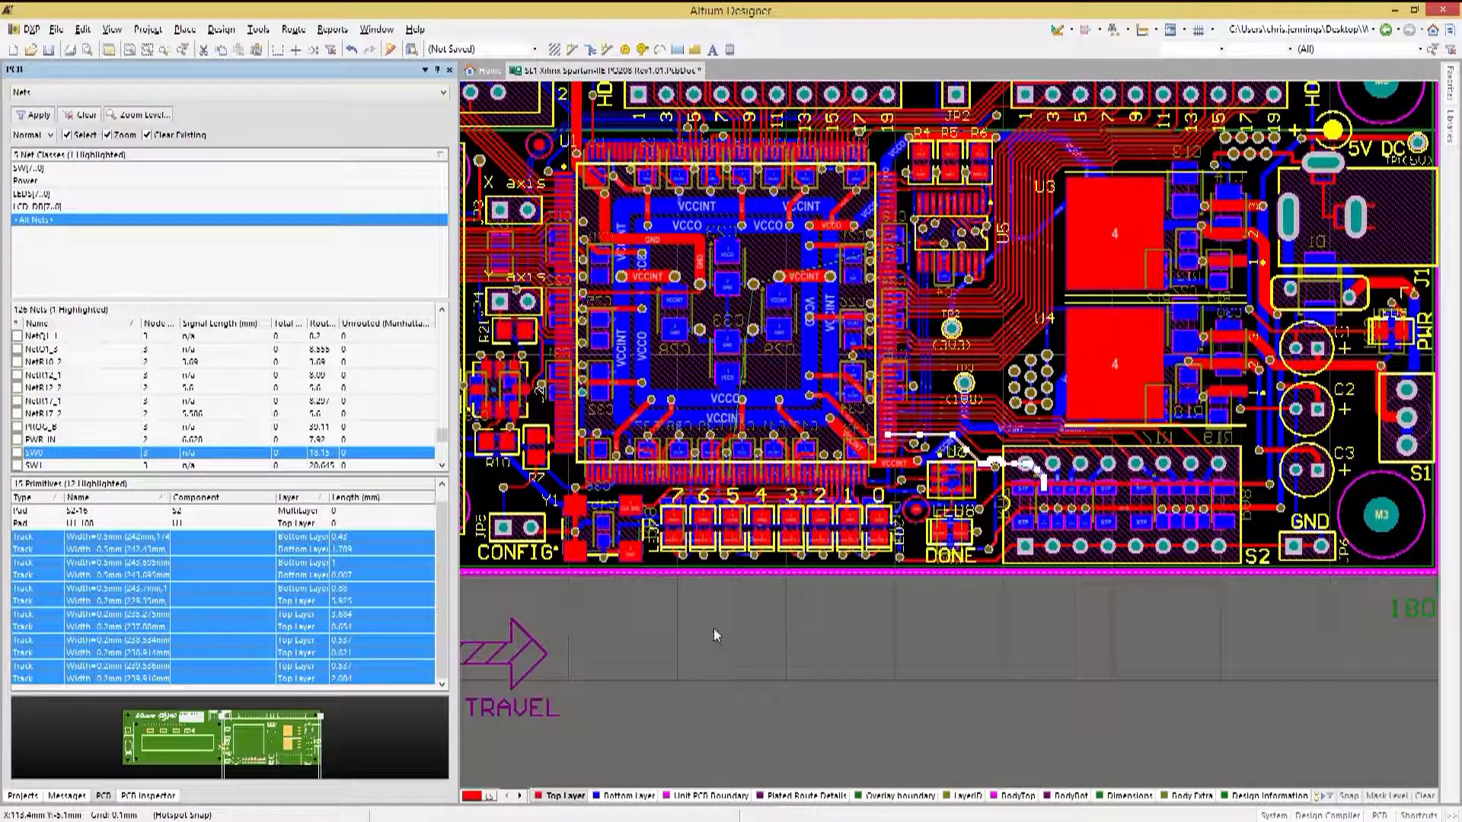
{"action": "left_click", "coordinate": [1422, 795]}
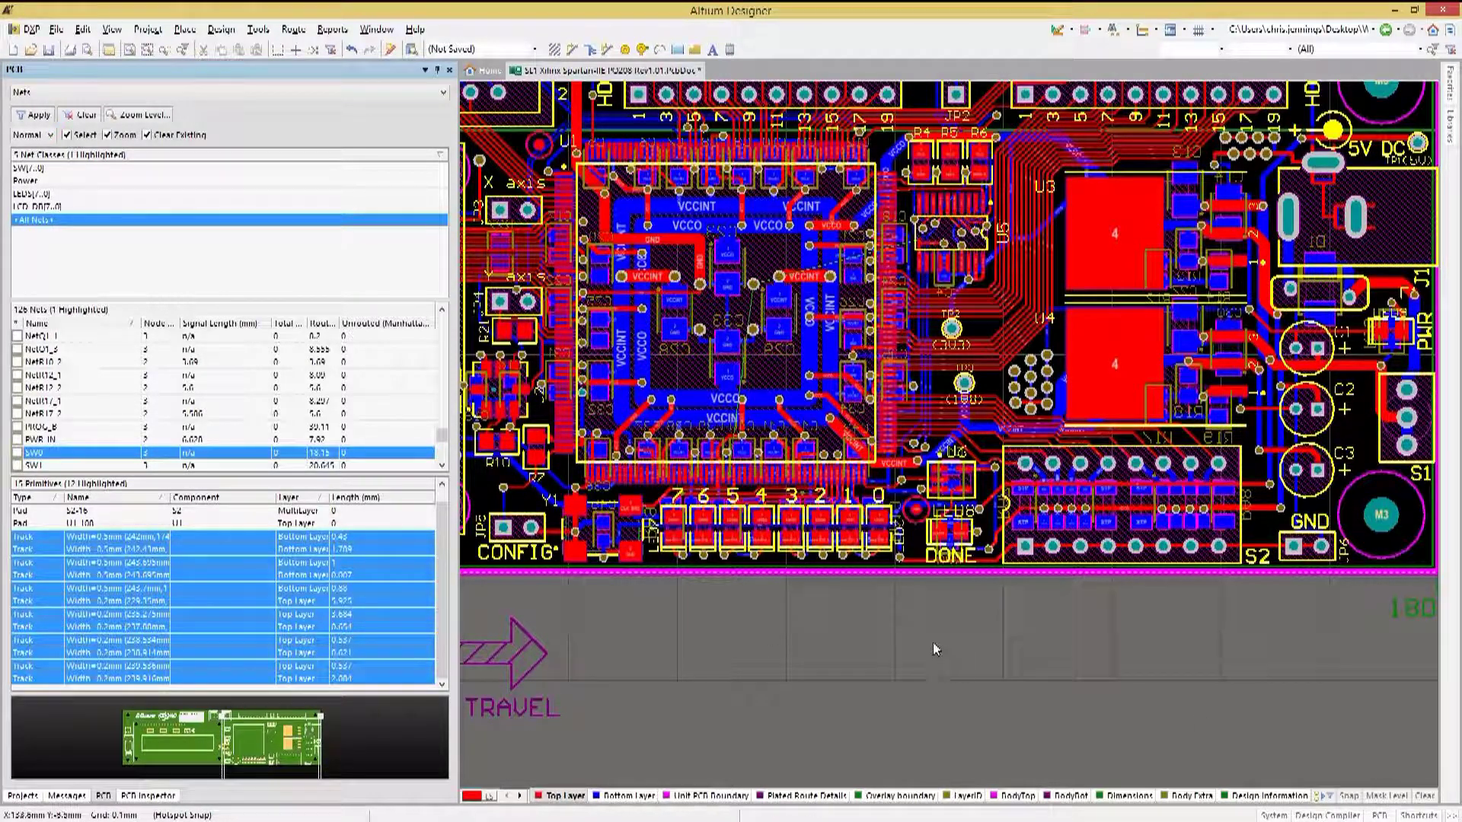
Lock the diagonal HB14 track segment beside U4 in its track properties
{"action": "double_click", "coordinate": [998, 339]}
{"action": "left_click", "coordinate": [846, 425]}
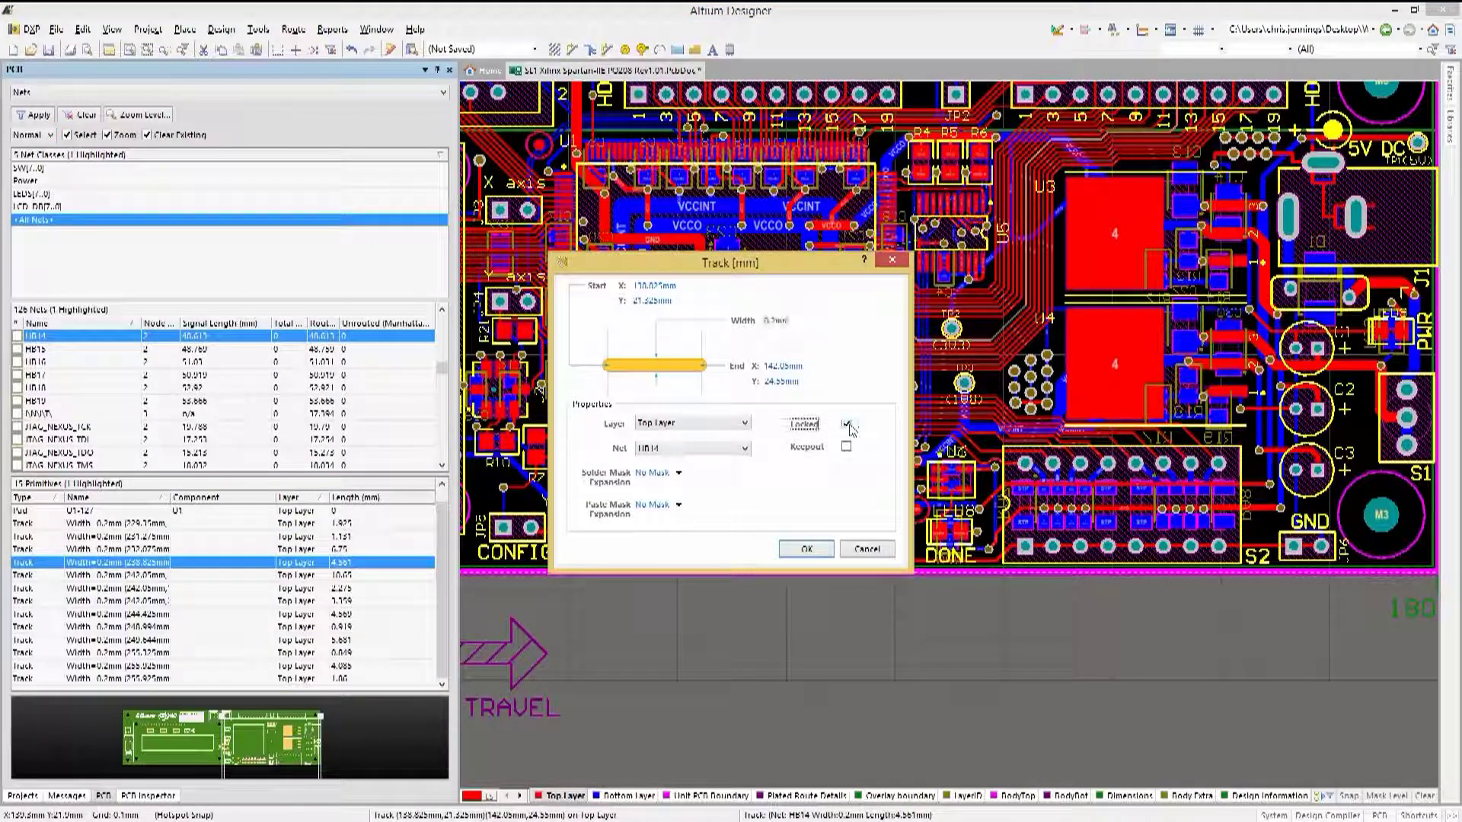
{"action": "left_click", "coordinate": [806, 549]}
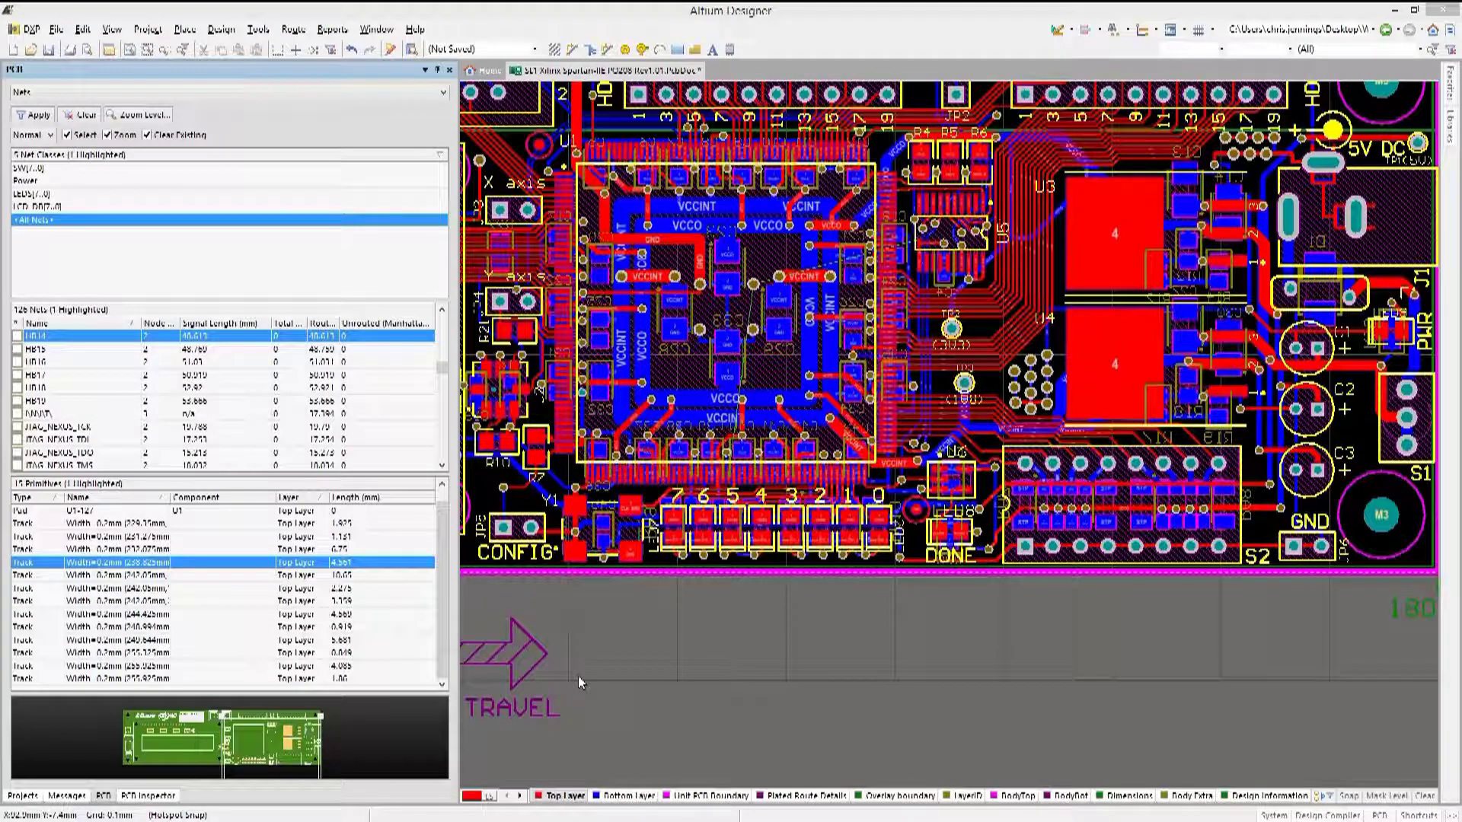
Slice the horizontal top-layer tracks between TP2 and TP3 with a vertical cut running down beside TP3
{"action": "left_click", "coordinate": [83, 31]}
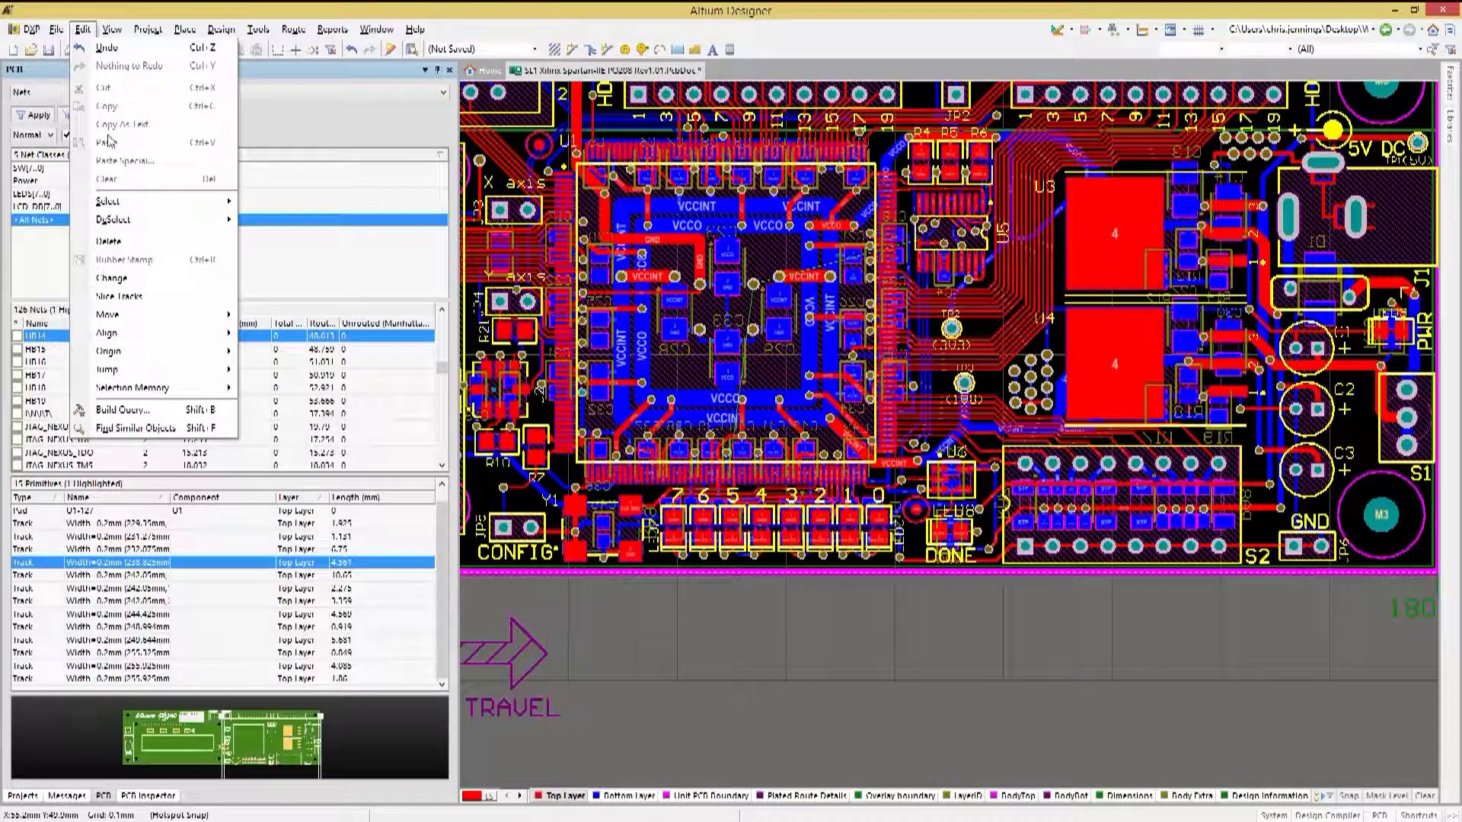
{"action": "left_click", "coordinate": [116, 297]}
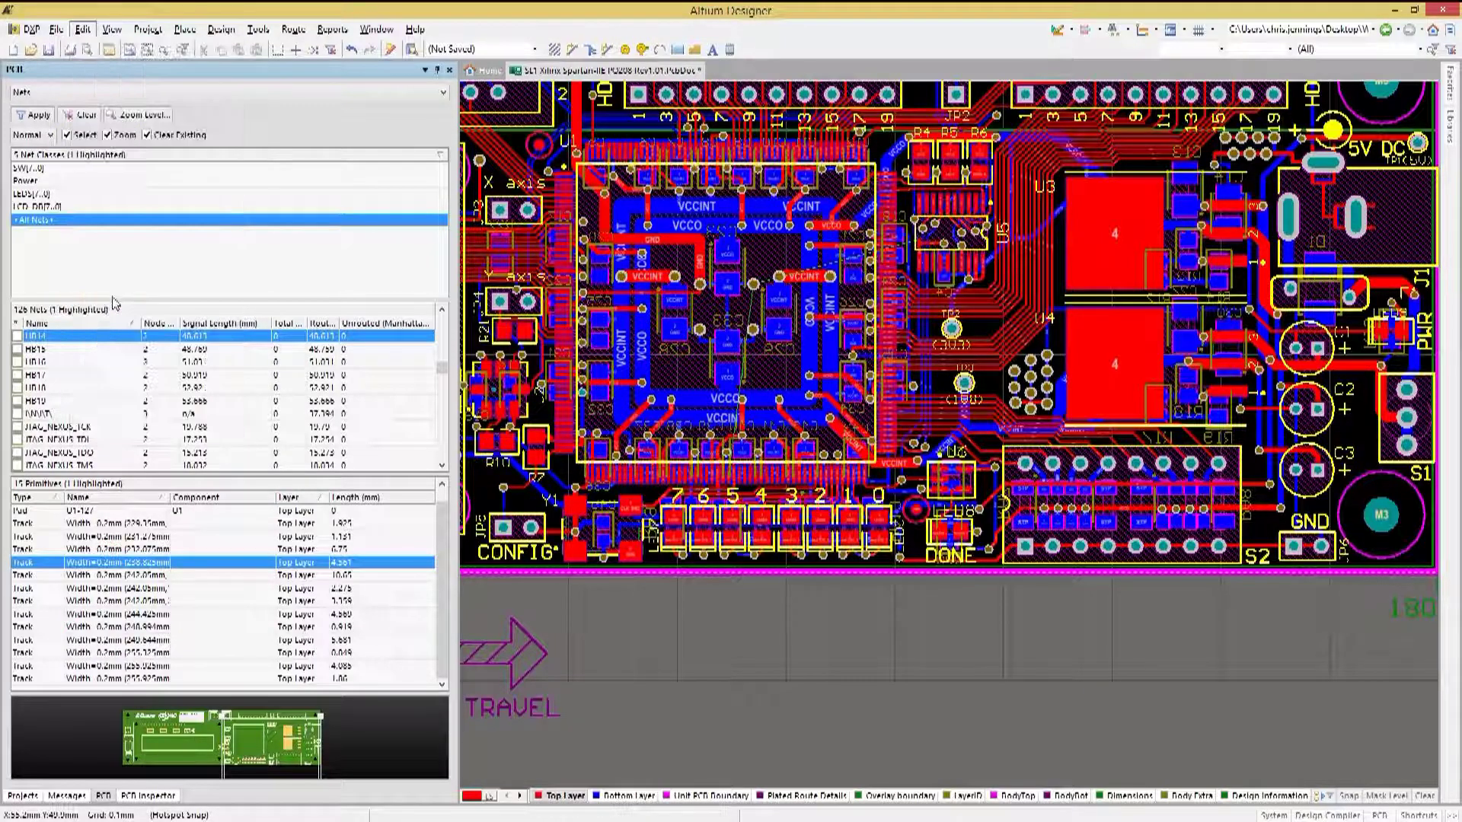
{"action": "left_click", "coordinate": [981, 332]}
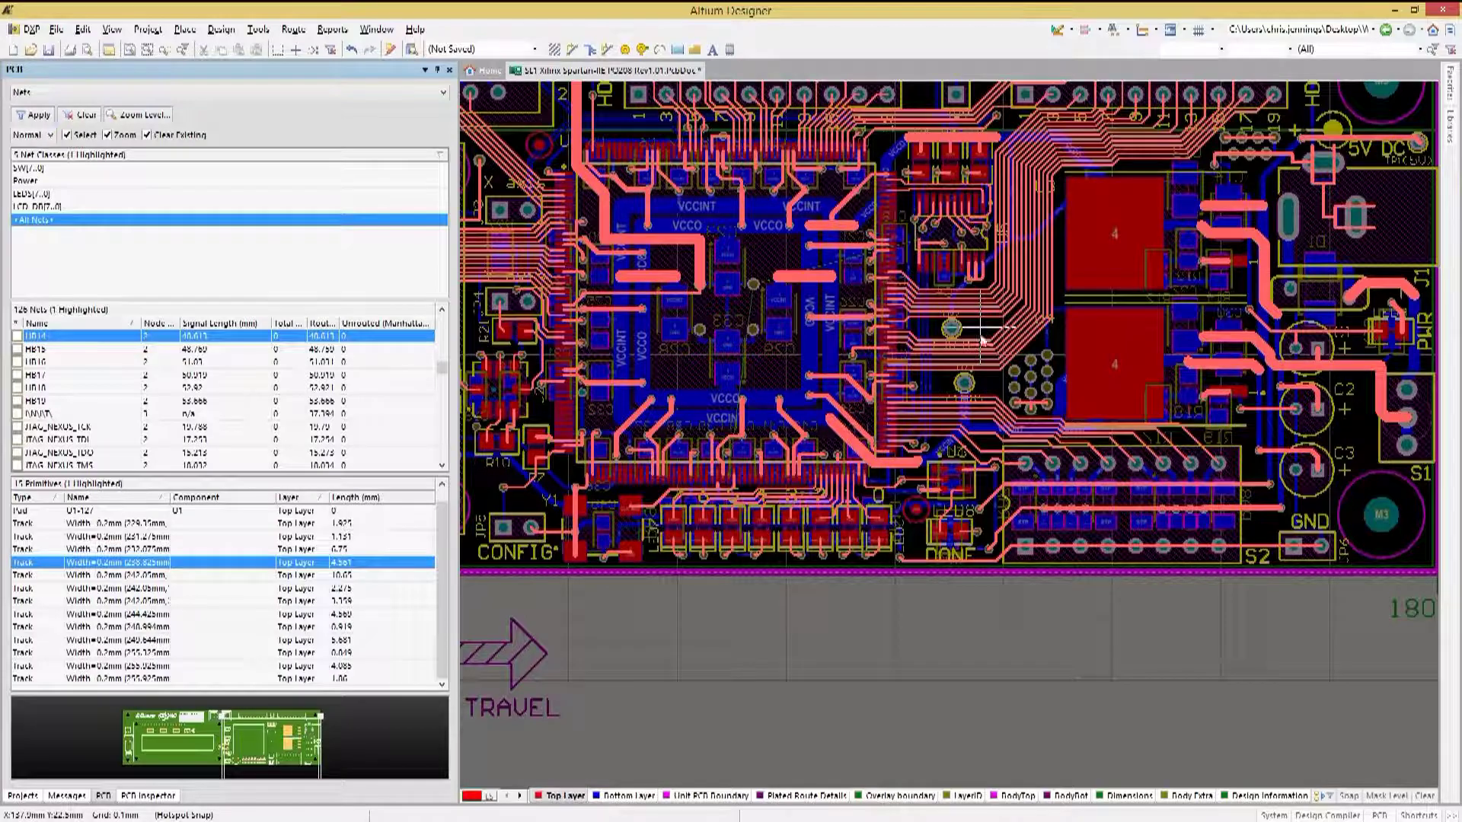
{"action": "left_click", "coordinate": [987, 389]}
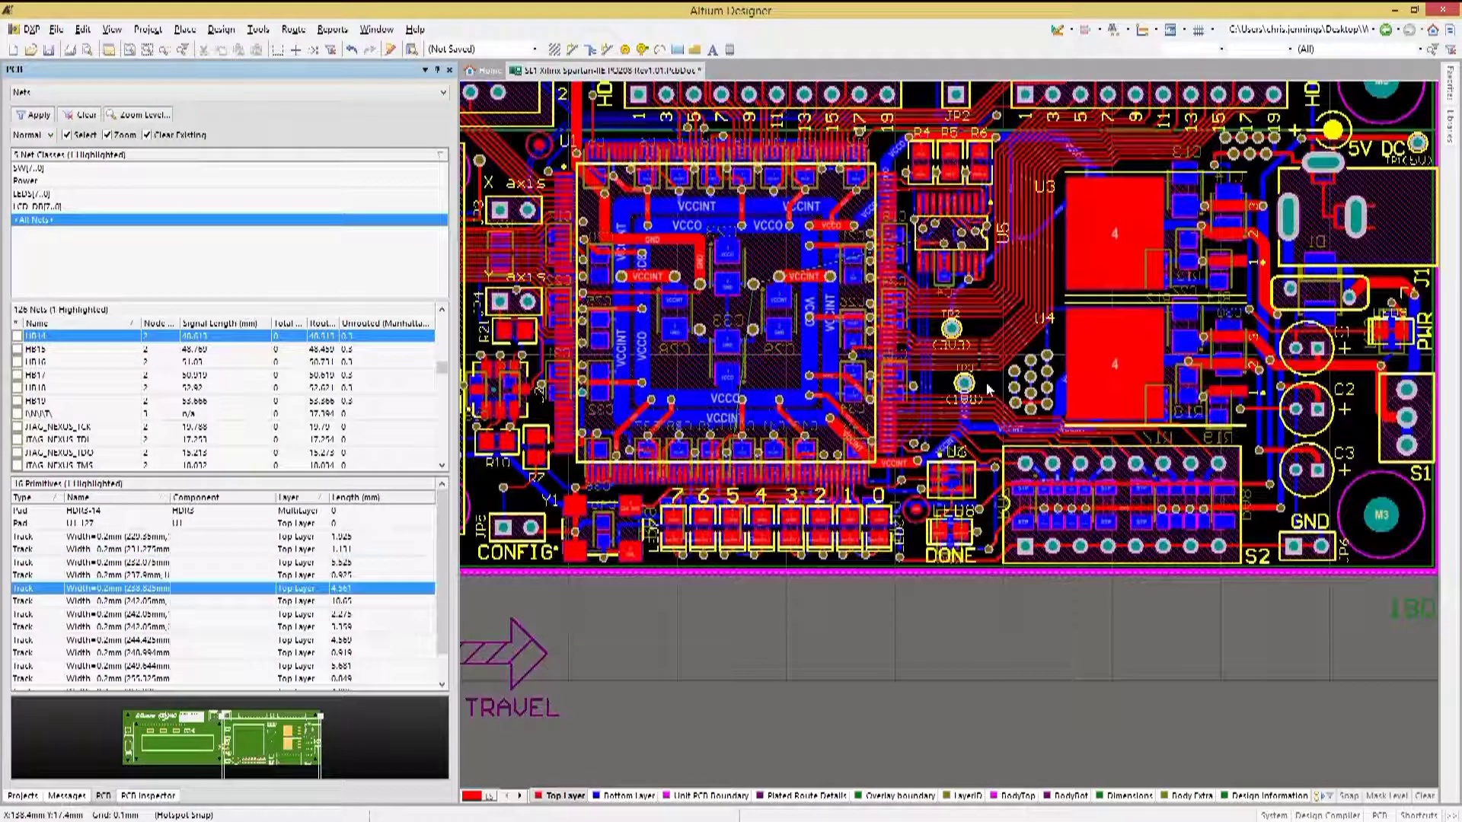
{"action": "scroll", "coordinate": [985, 383], "scroll_direction": "up", "scroll_amount": 10, "text": "ctrl"}
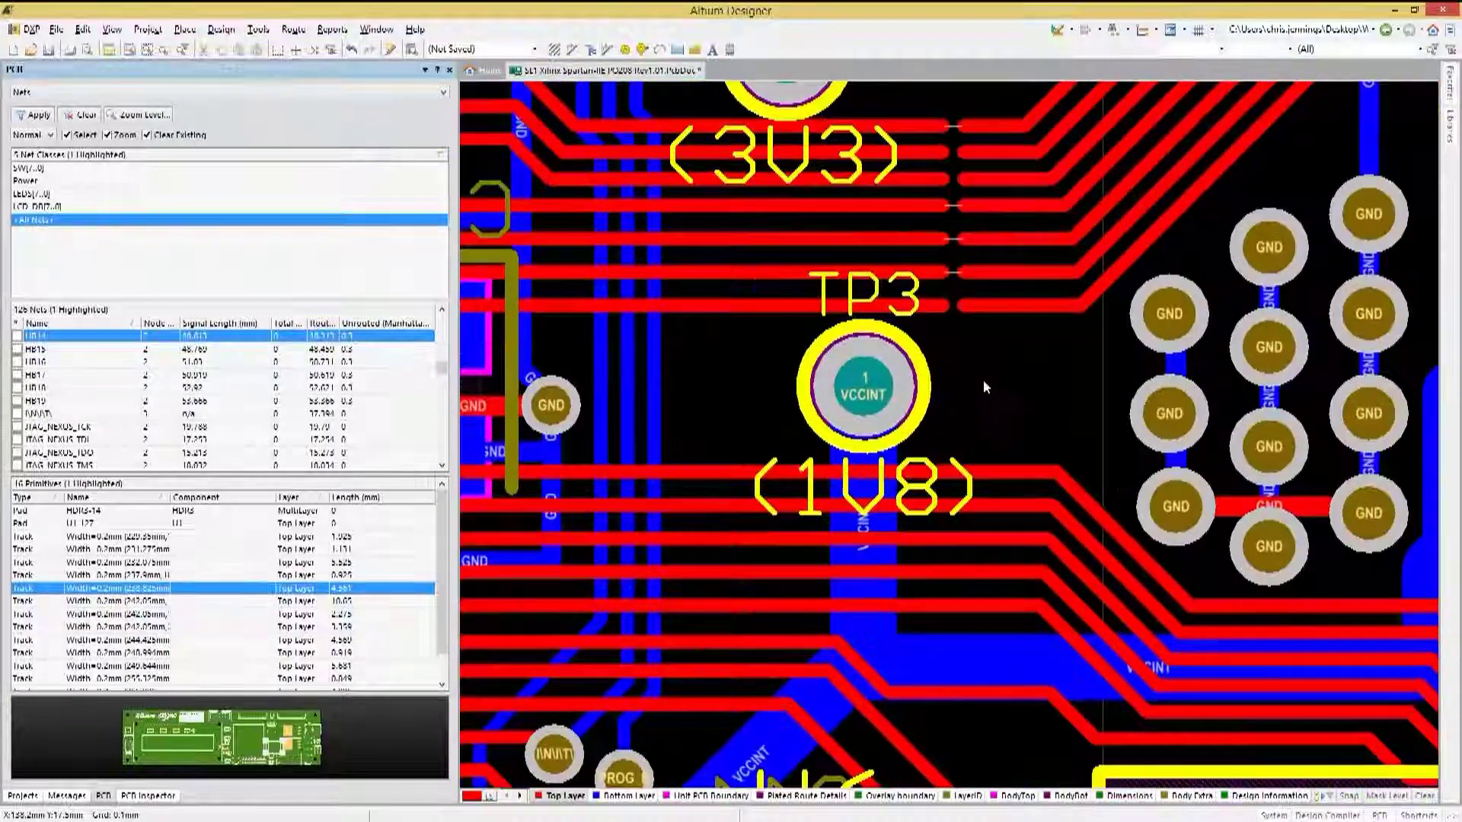